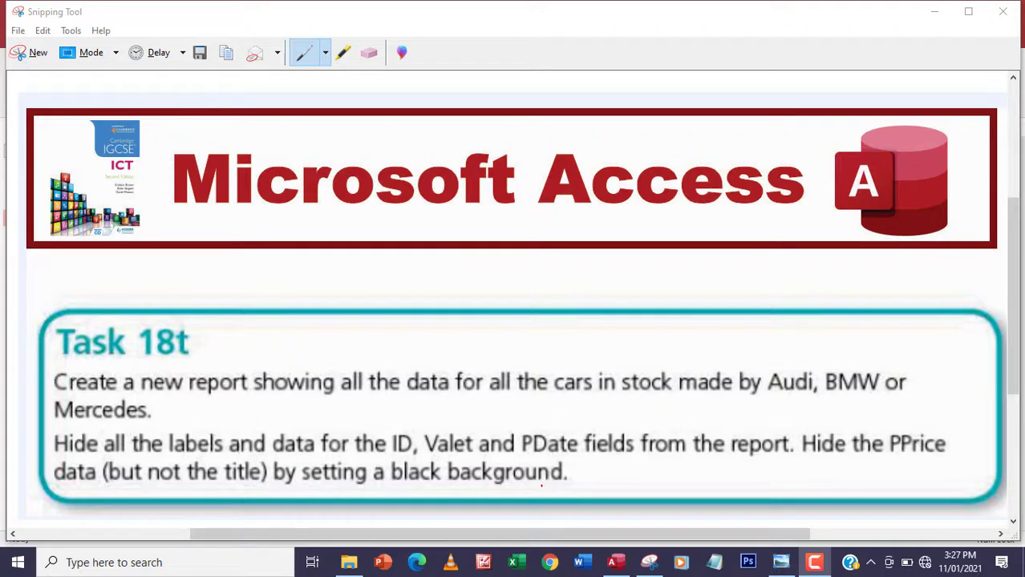
- Switch to the Access database, open the Cars_task18b table to review its fields and records, and close it
left_click(614, 563)
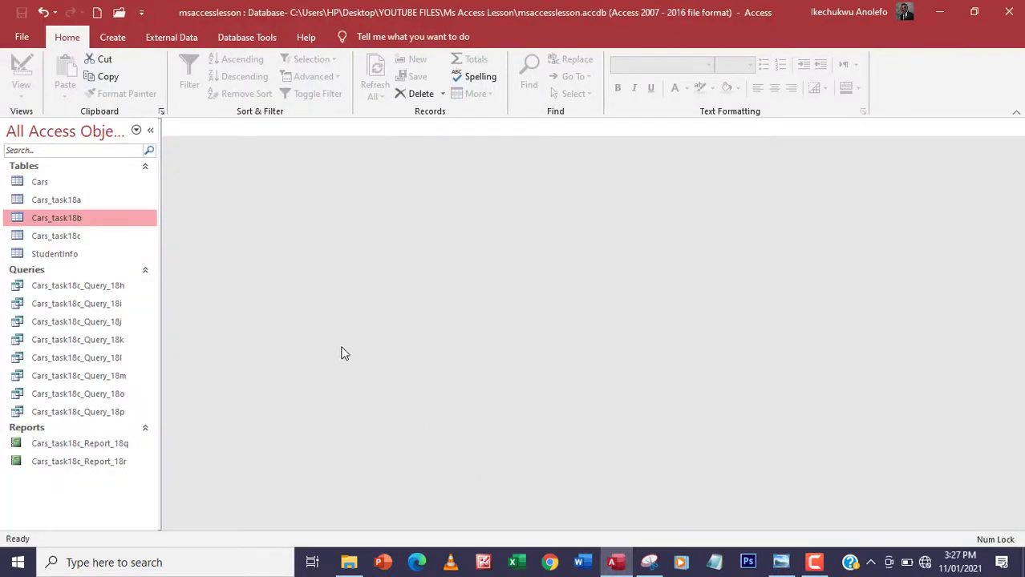
double_click(87, 218)
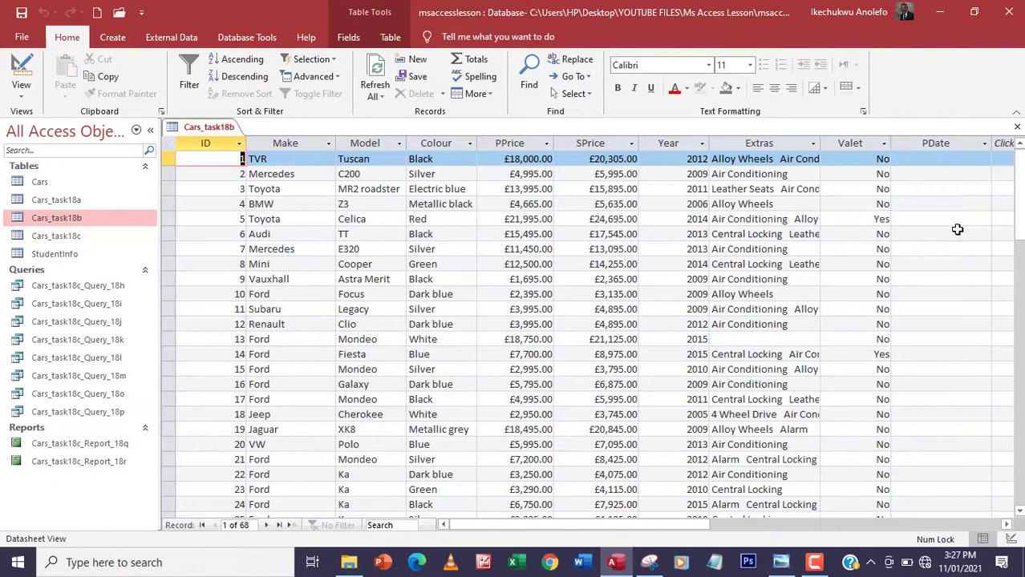
left_click(1017, 130)
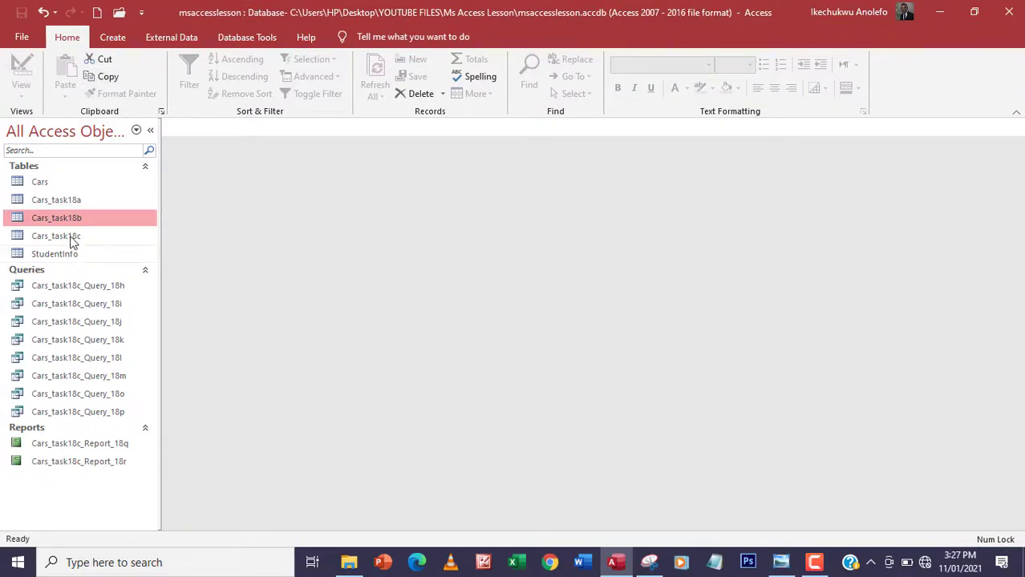
- Create a simple detail query from the Cars_task18b table with the Query Wizard, including all of its fields
left_click(110, 37)
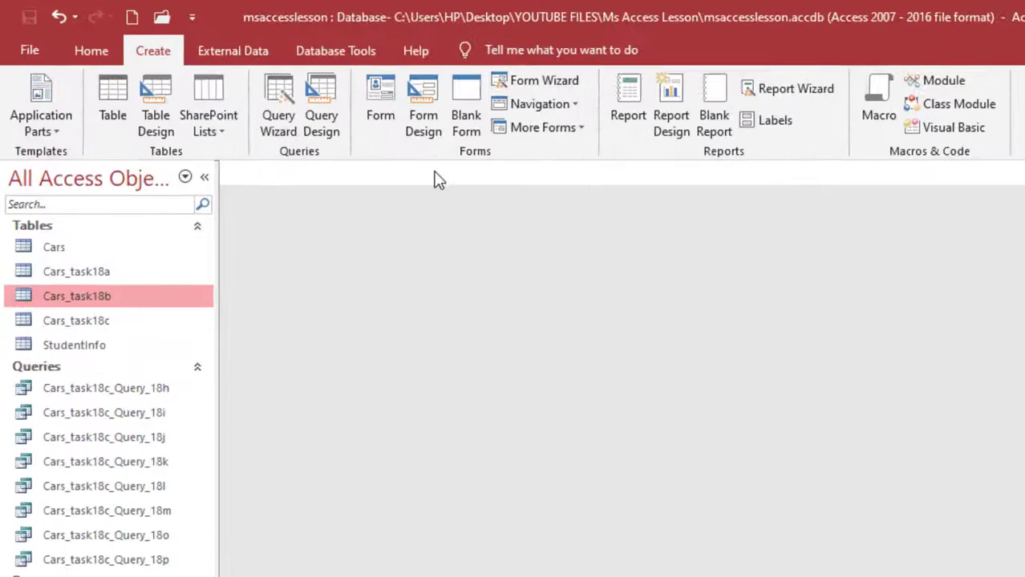
left_click(279, 112)
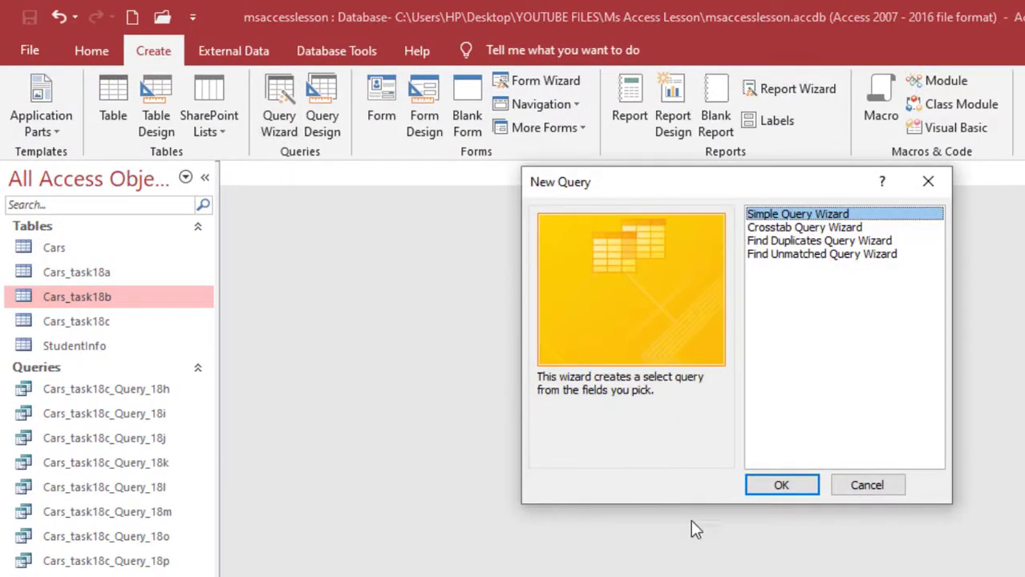
left_click(778, 487)
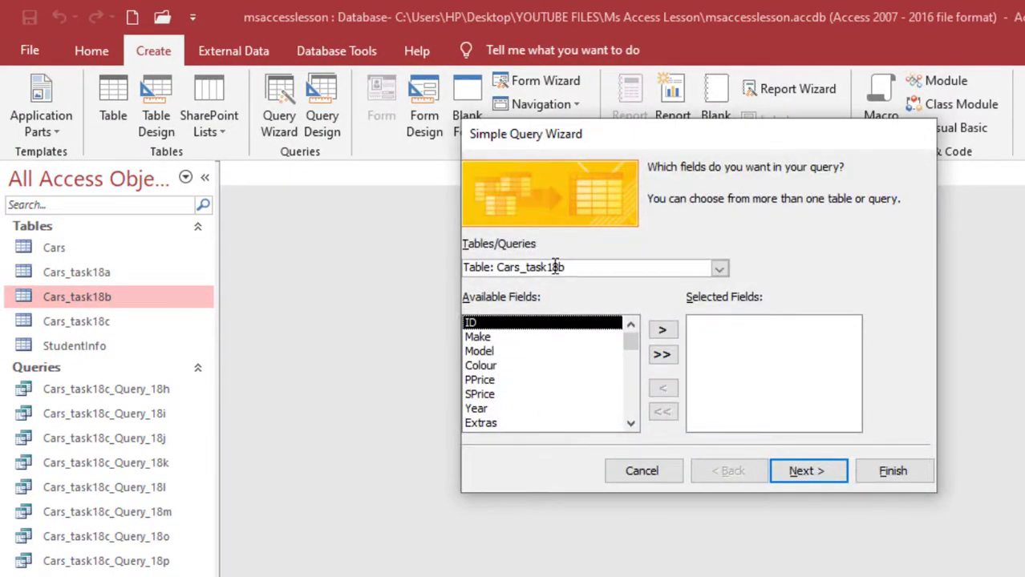
left_click_drag(572, 266, 442, 265)
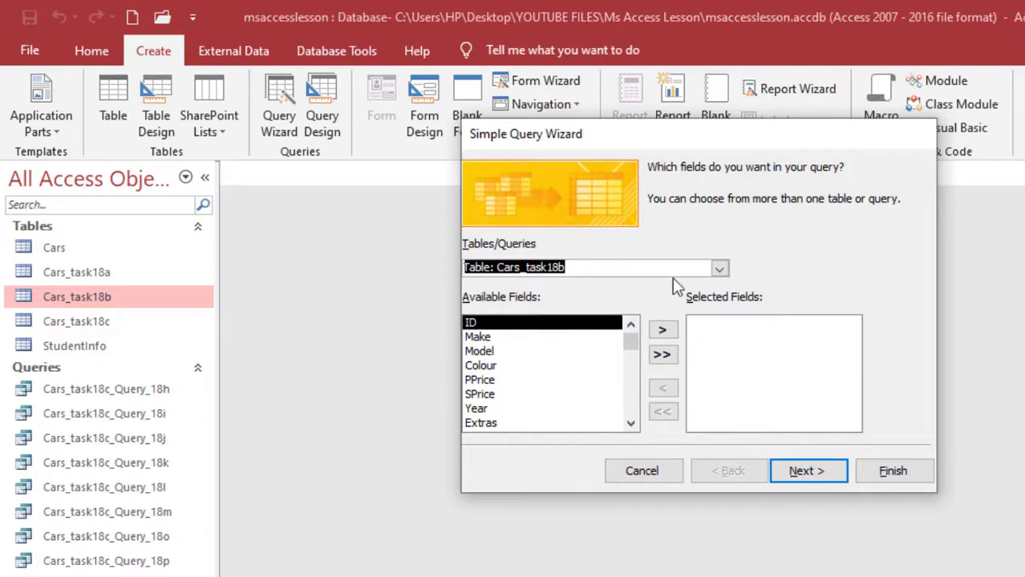
left_click(721, 270)
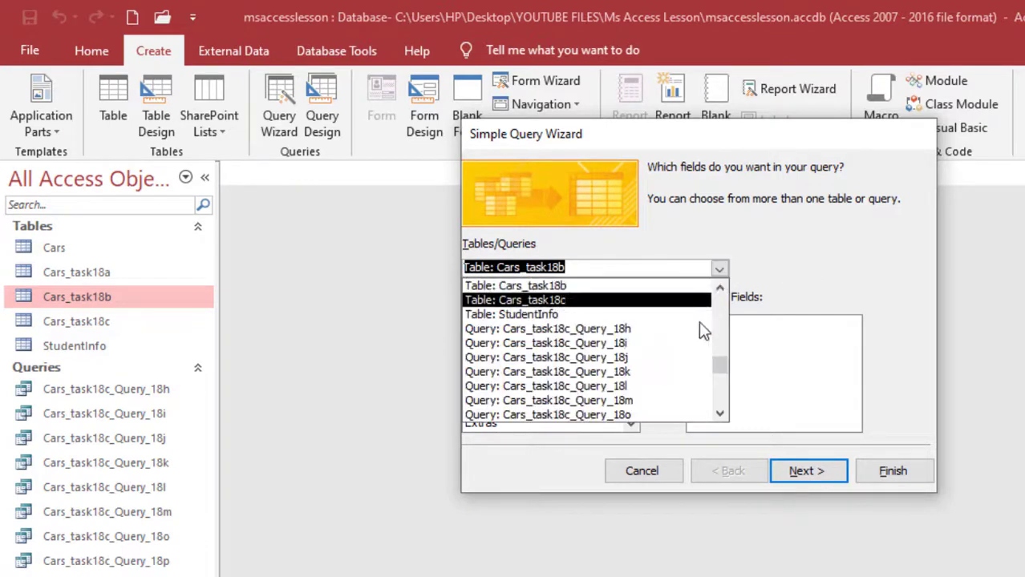
left_click(722, 269)
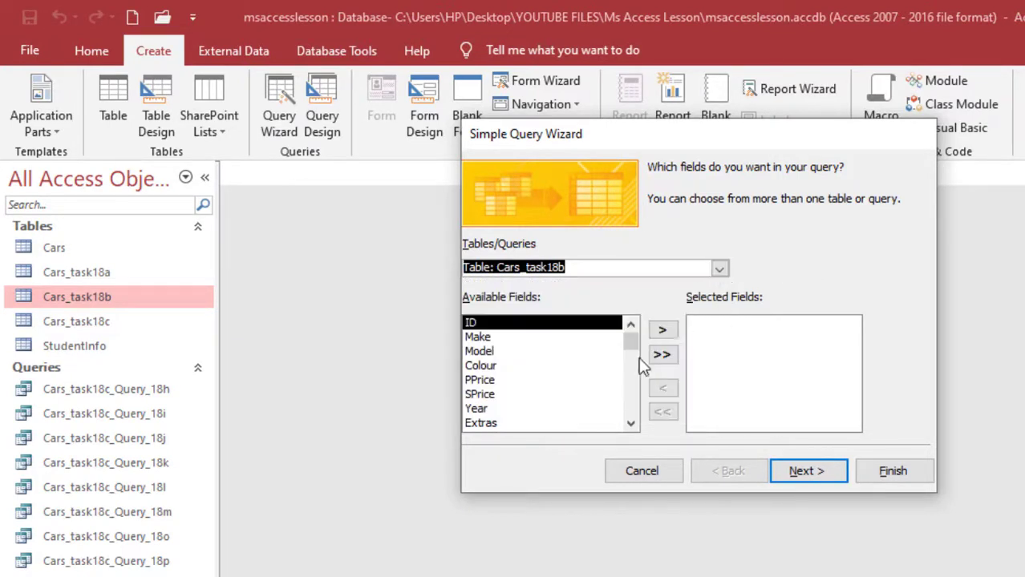
left_click(662, 354)
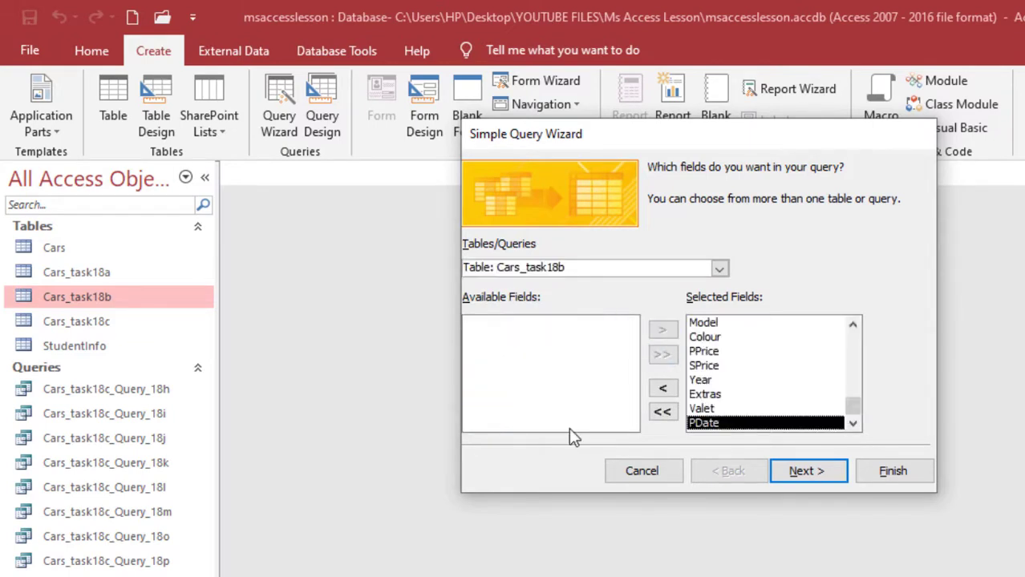
left_click(812, 474)
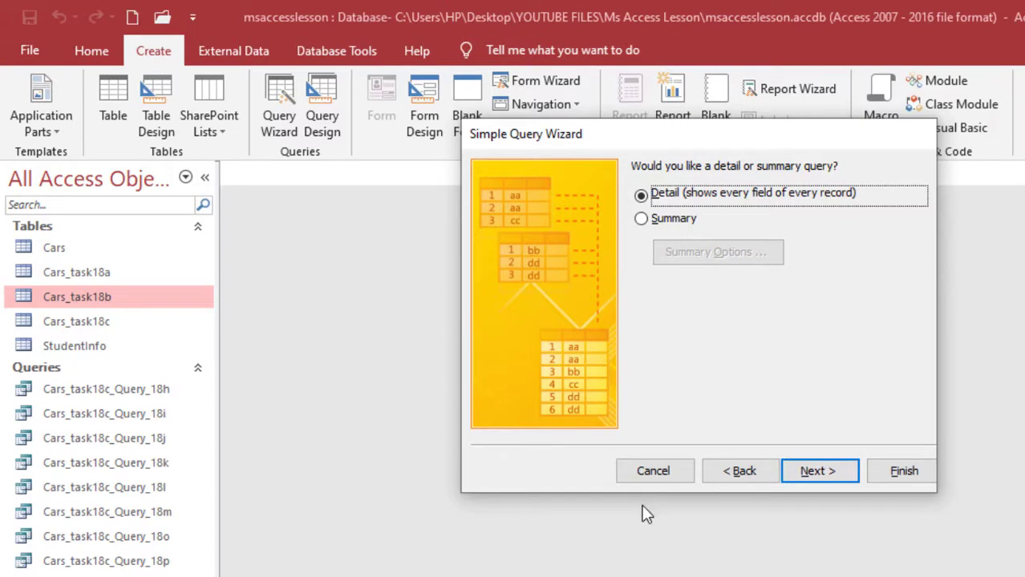
left_click(812, 471)
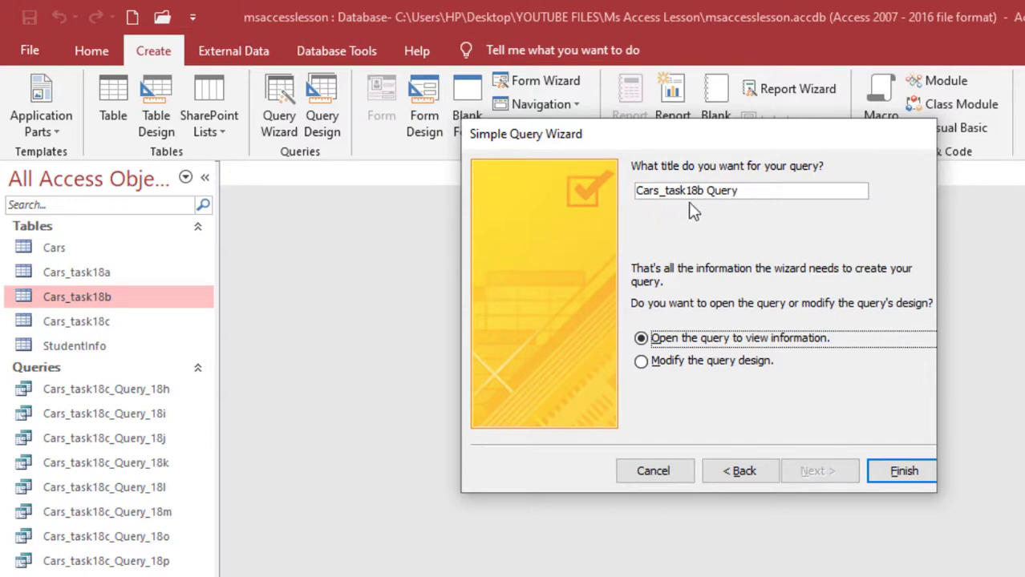
- Title the query "Cars_task18b_Query_task _18t" and finish the wizard with the option to modify the query design
left_click(753, 190)
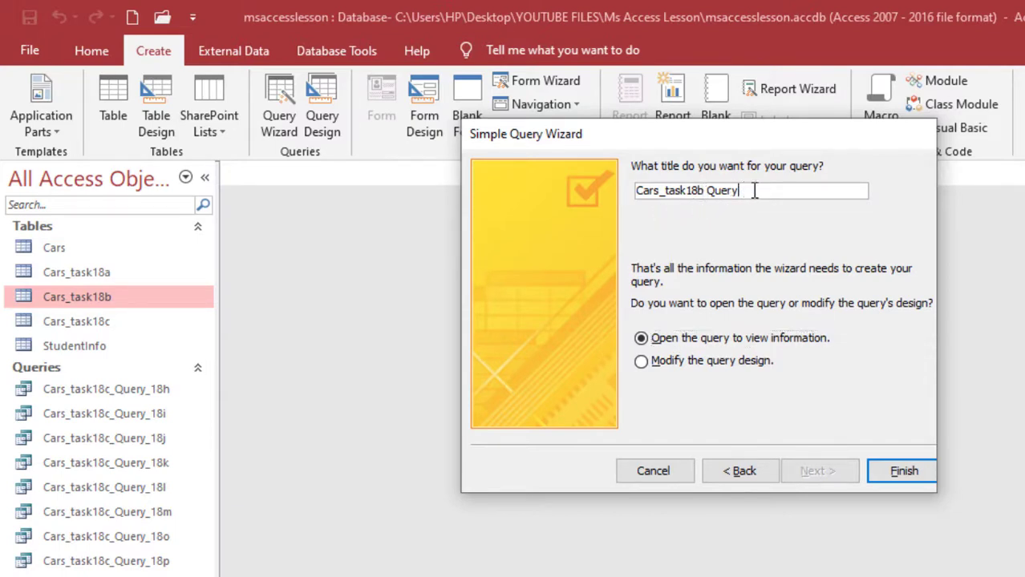
left_click(707, 190)
key("BackSpace")
type("_")
type("_")
type("task")
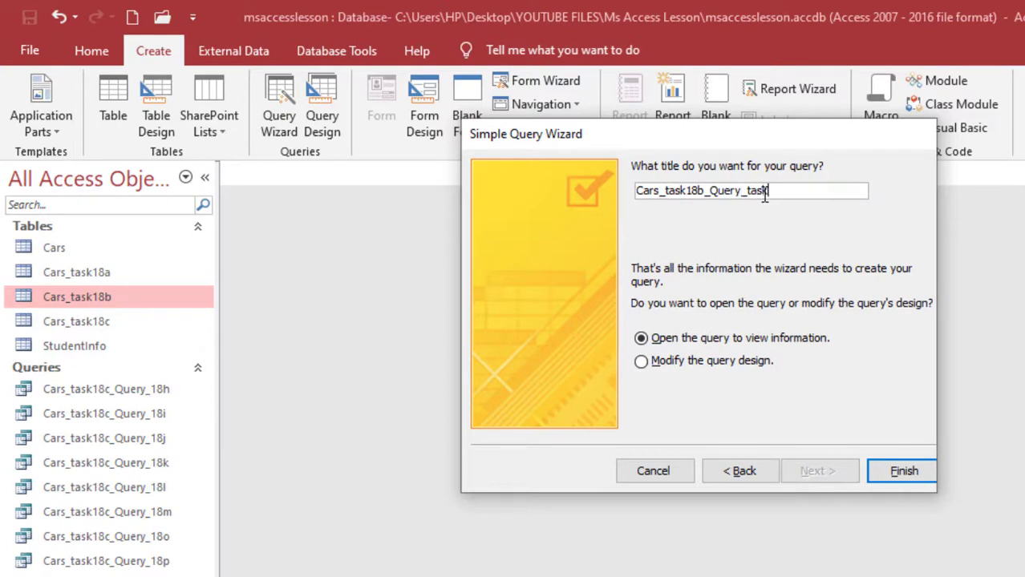
type("_18b")
left_click(642, 363)
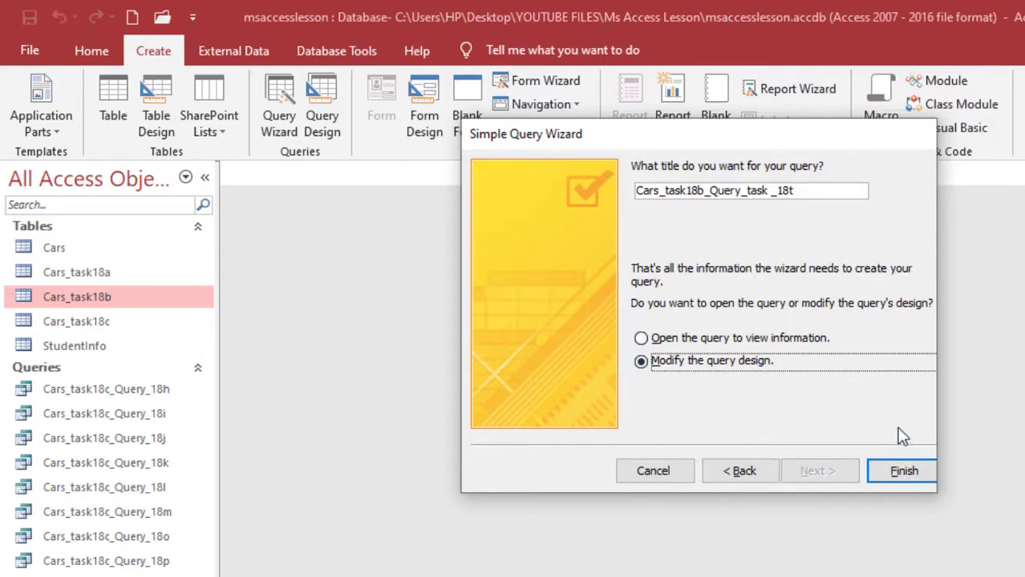
left_click(904, 473)
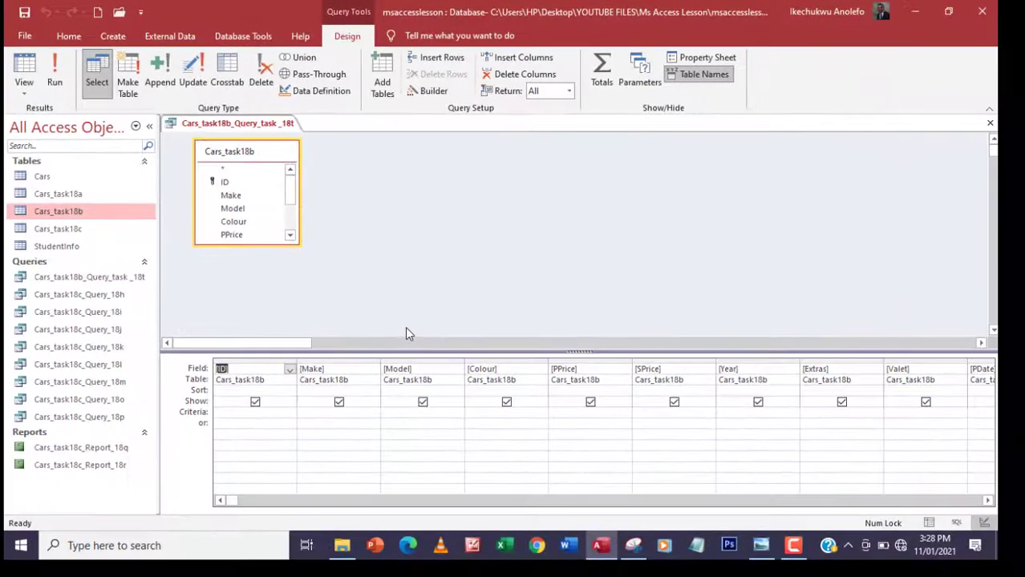
- Set the Make field's criteria to Audi or BMW or Mercedes, then run the query and close it
left_click(317, 414)
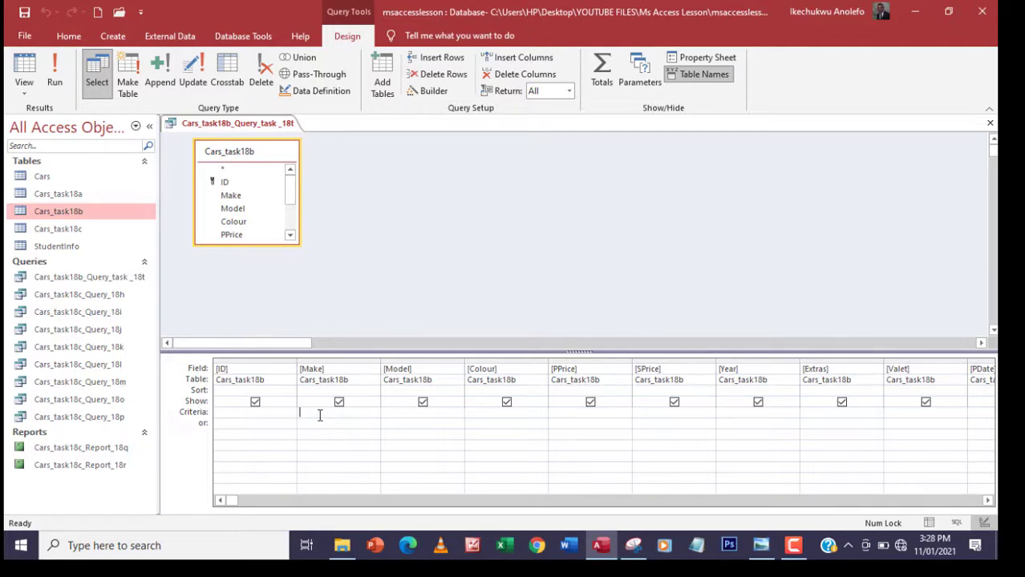
type("Audi")
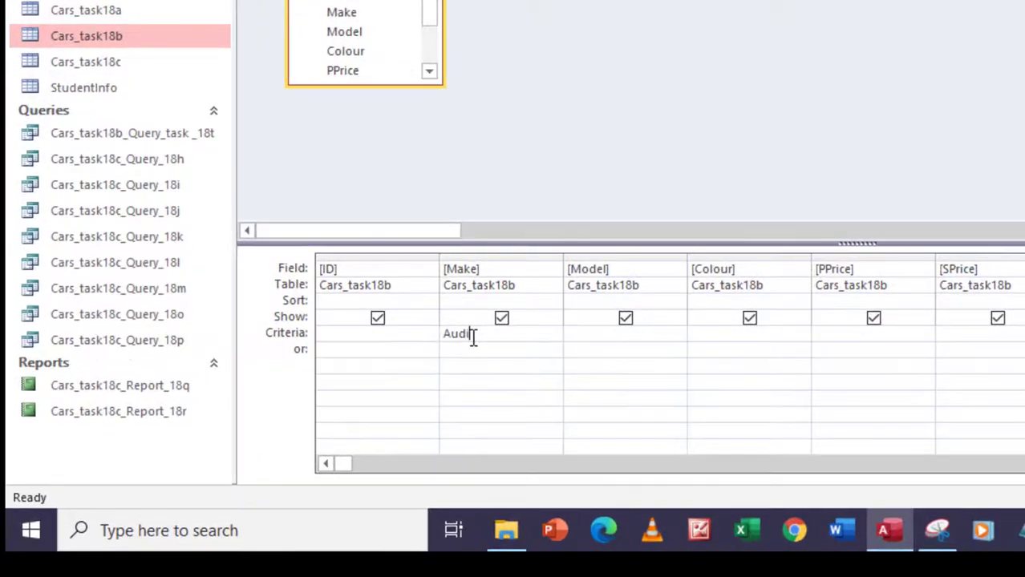
type(" or b=")
key("BackSpace")
key("BackSpace")
type("b")
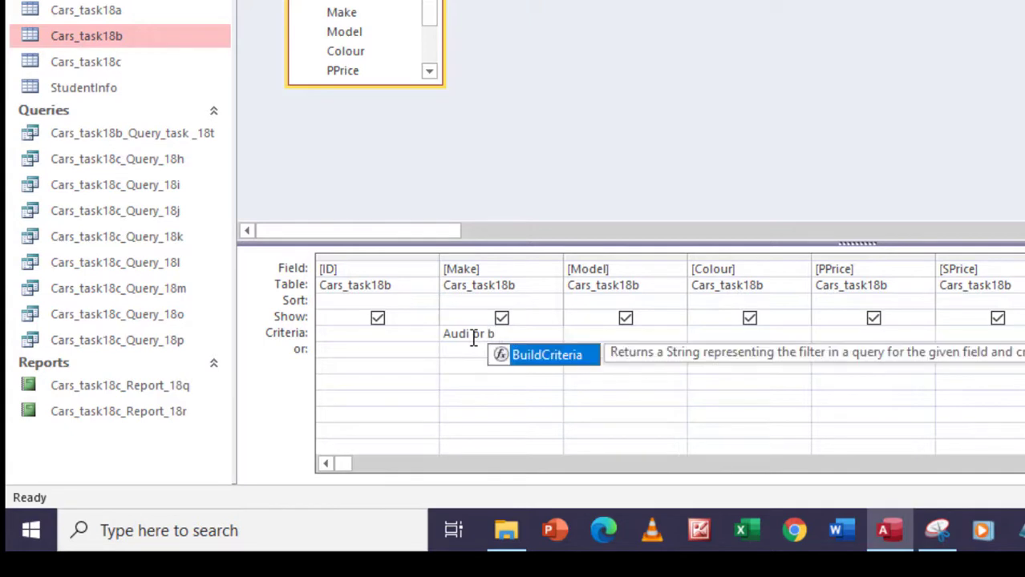
key("BackSpace")
type("BMW")
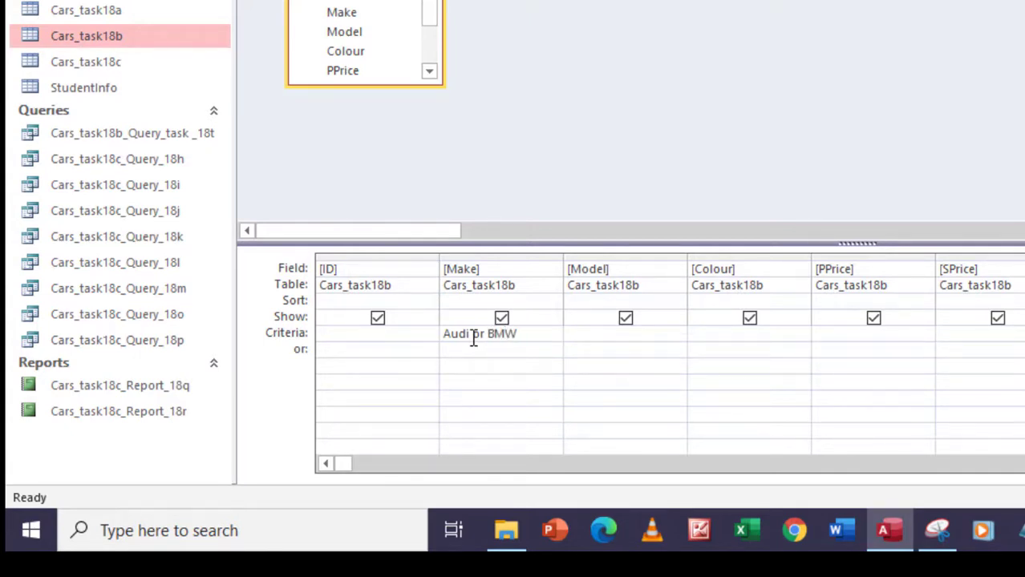
type(" or m")
key("BackSpace")
type("Mercedea")
key("BackSpace")
type("s")
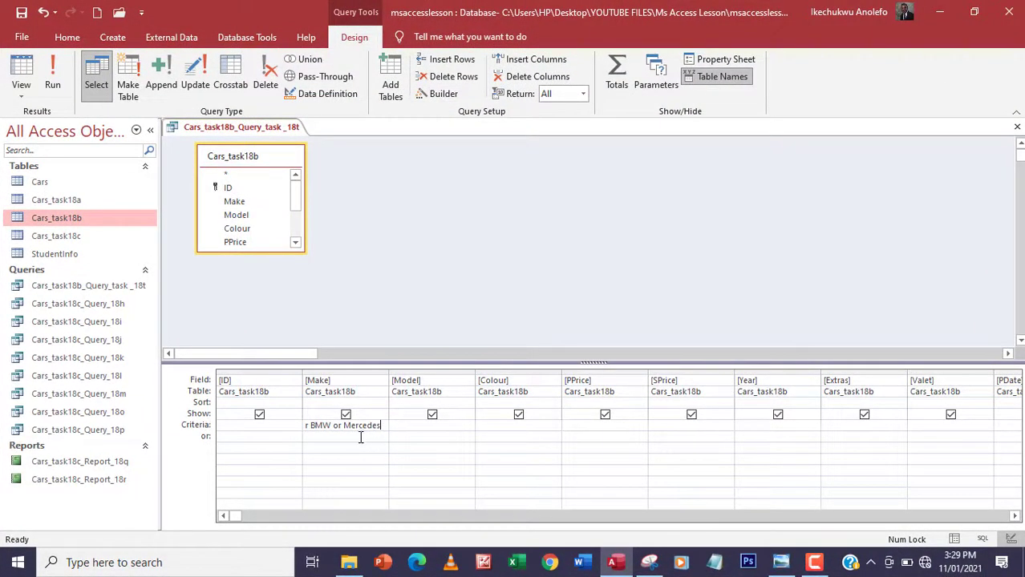
left_click(53, 80)
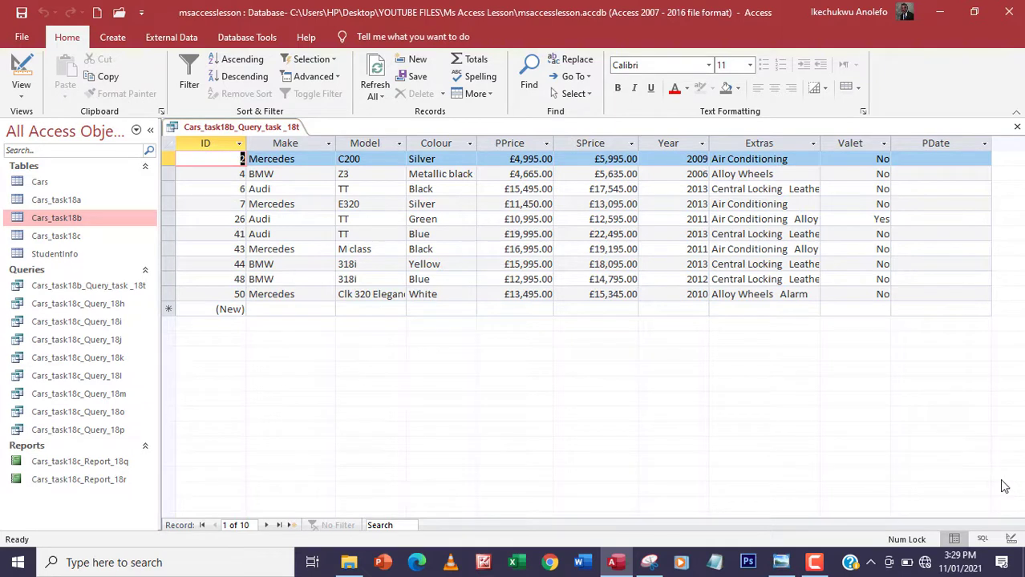
left_click(1016, 126)
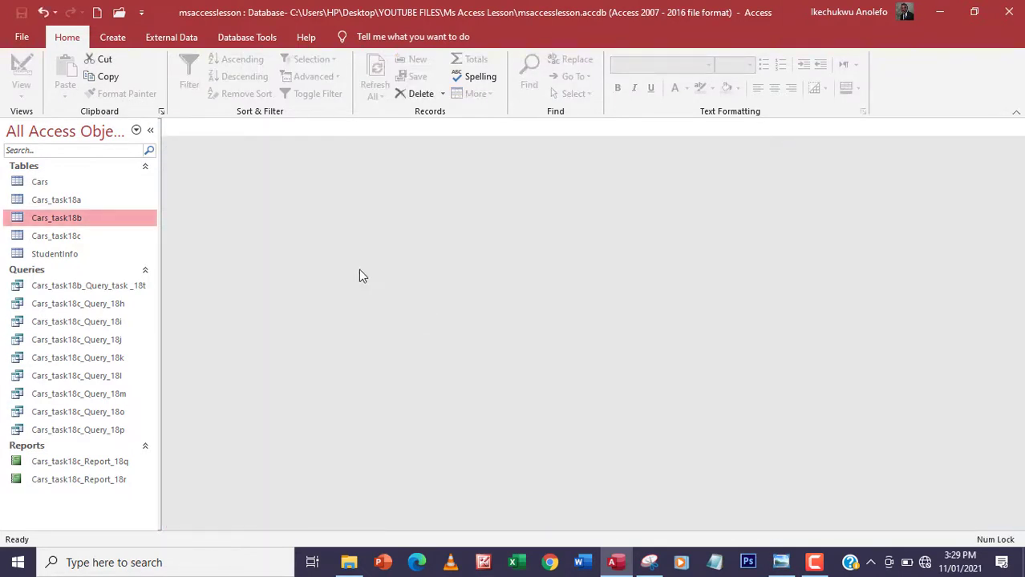
- Start a report with the Report Wizard based on the query Cars_task18b_Query_task _18t, including all of its fields
left_click(113, 37)
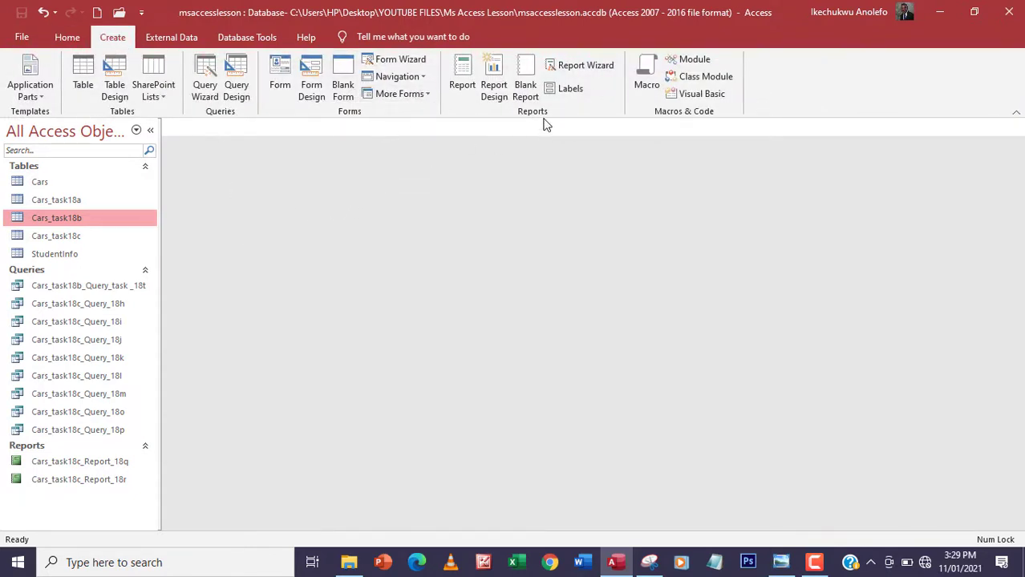
left_click(572, 67)
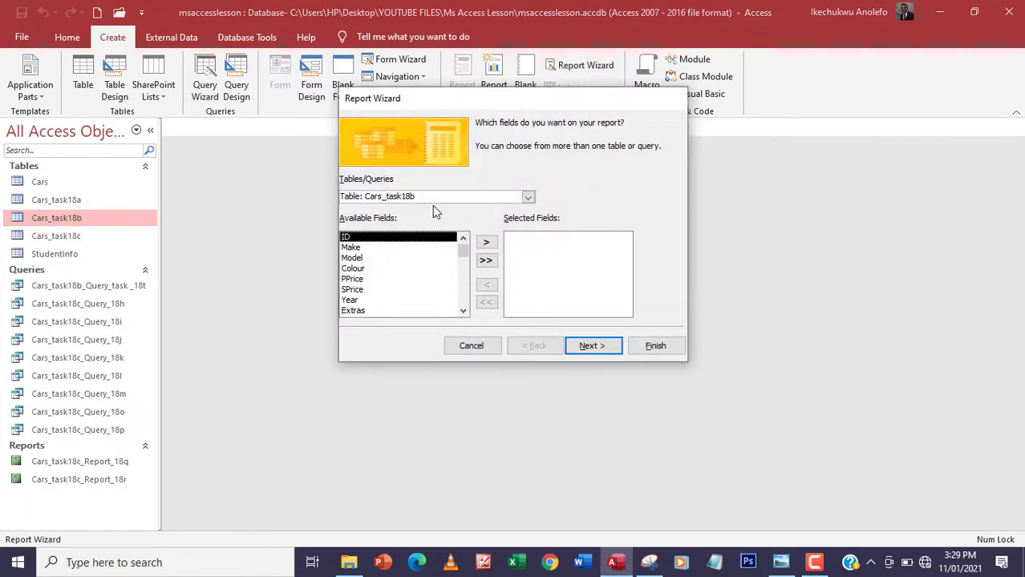
left_click(527, 196)
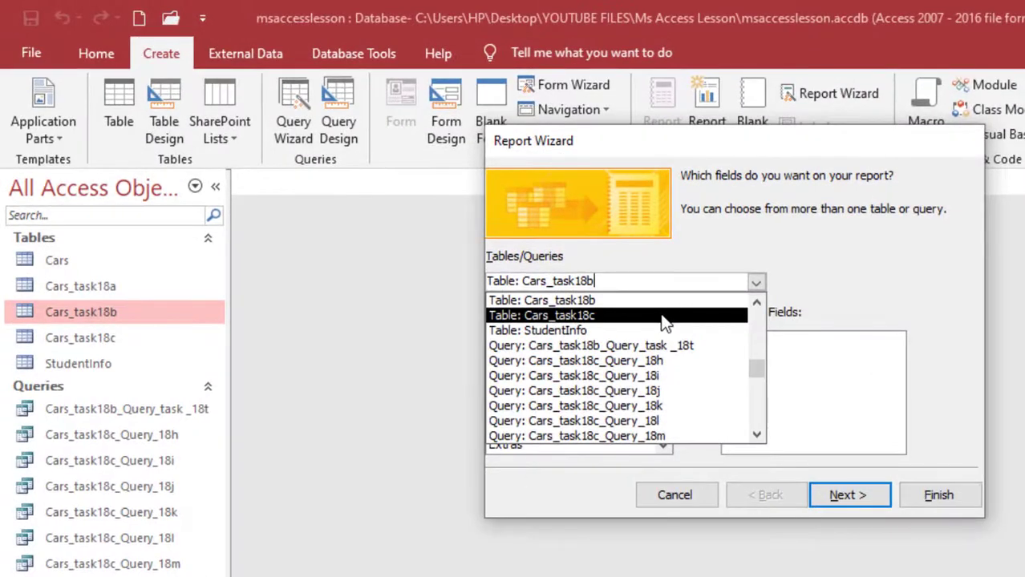
left_click(648, 345)
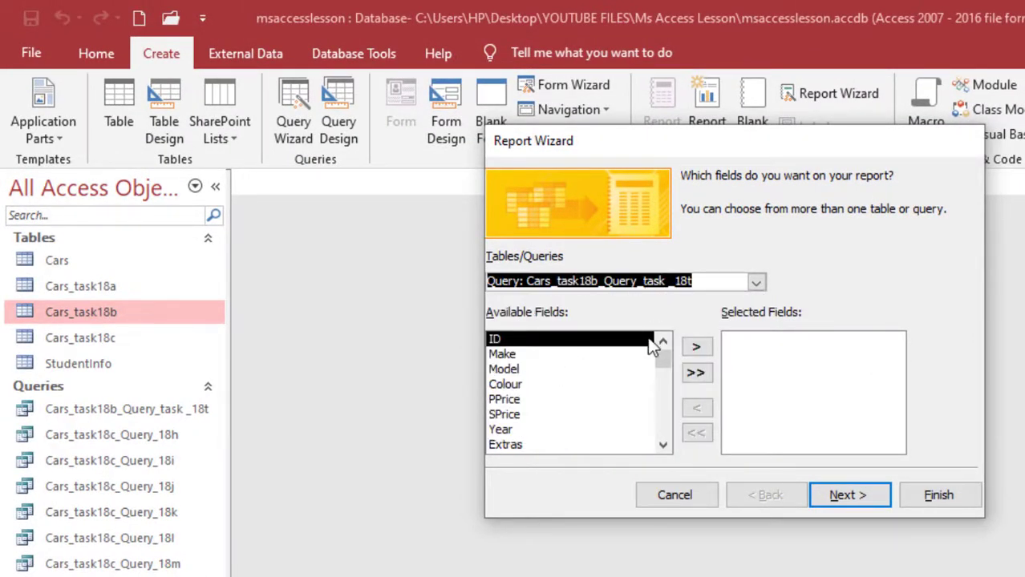
left_click(695, 372)
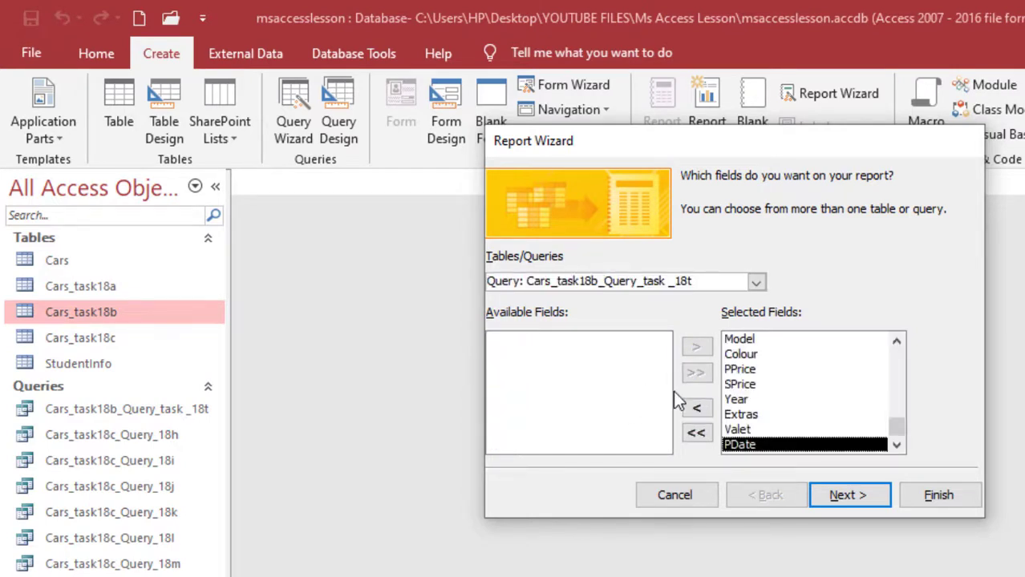
left_click(835, 494)
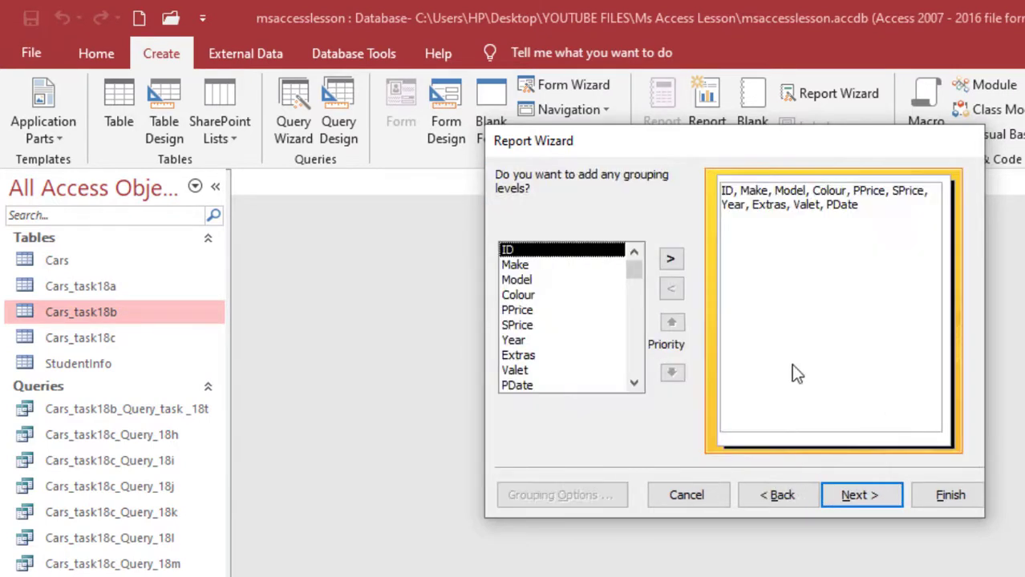
- Skip grouping and sorting for the report and lay it out as tabular in landscape orientation
left_click(850, 496)
left_click(842, 492)
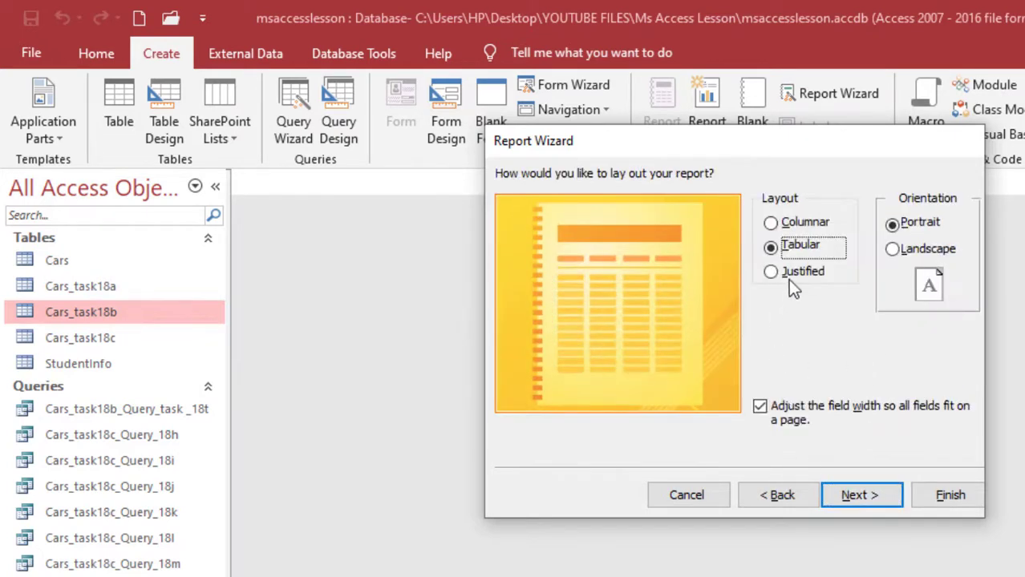
left_click(891, 249)
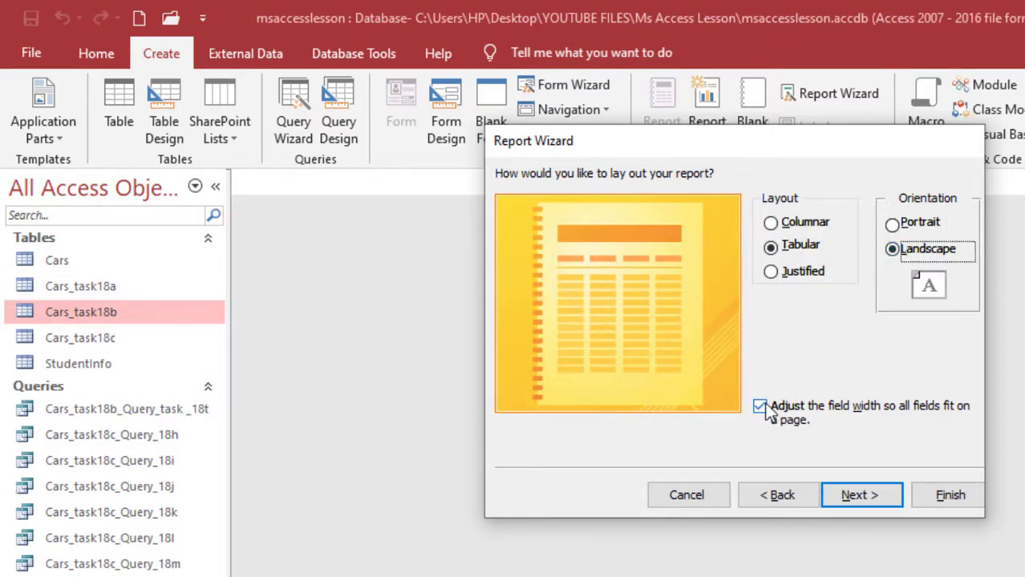
left_click(860, 496)
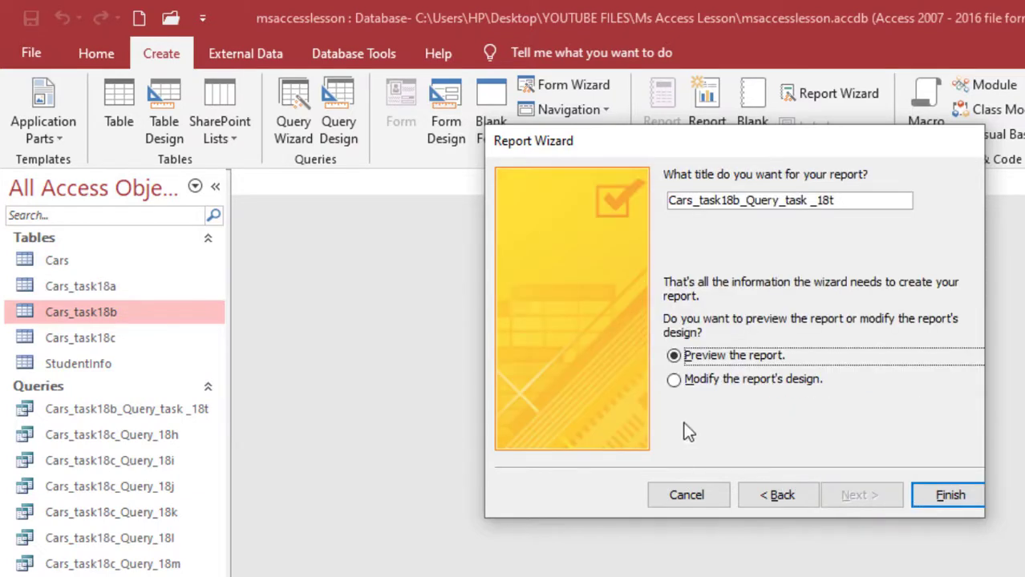
- Title the report "Cars_query_18t_report_task _18t" and finish the wizard with the option to modify the report's design
left_click(674, 381)
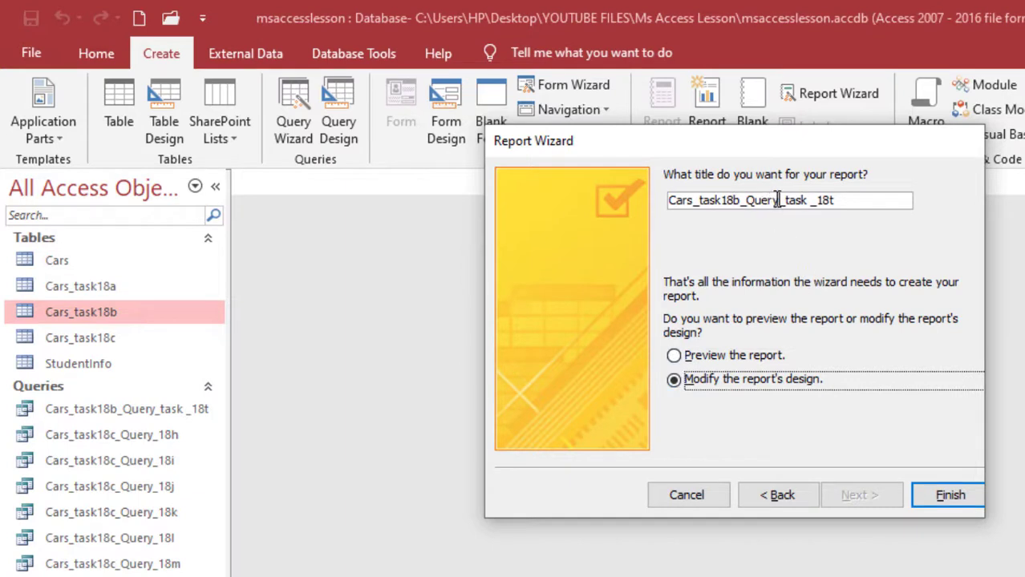
left_click_drag(777, 201, 746, 201)
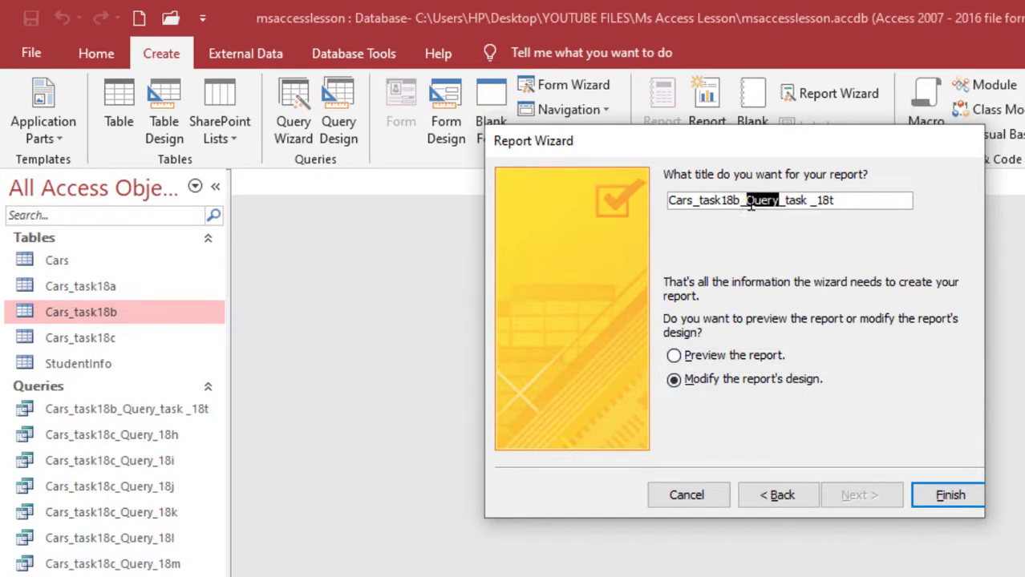
key("Delete")
type("report")
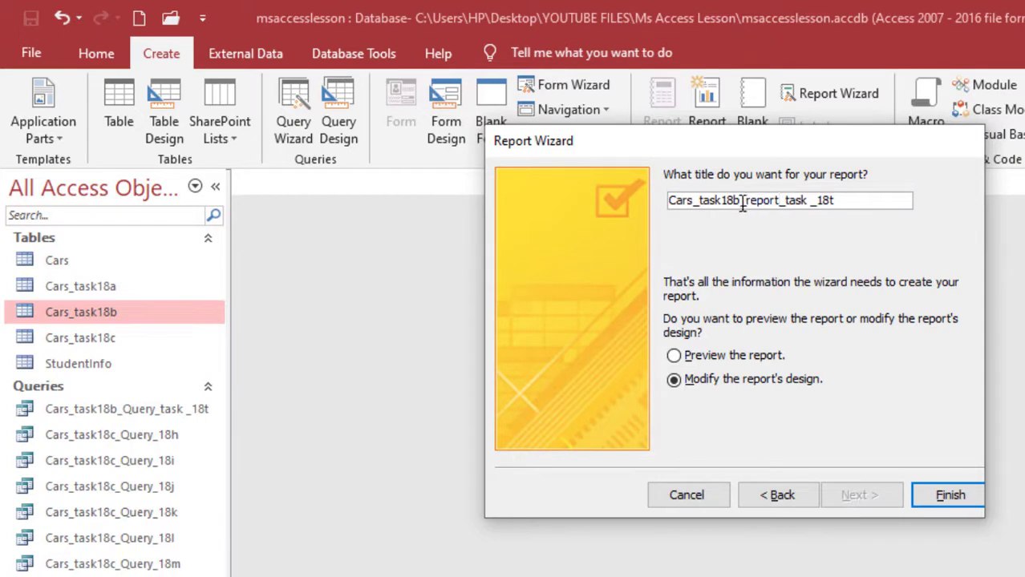
left_click_drag(741, 205, 706, 202)
key("BackSpace")
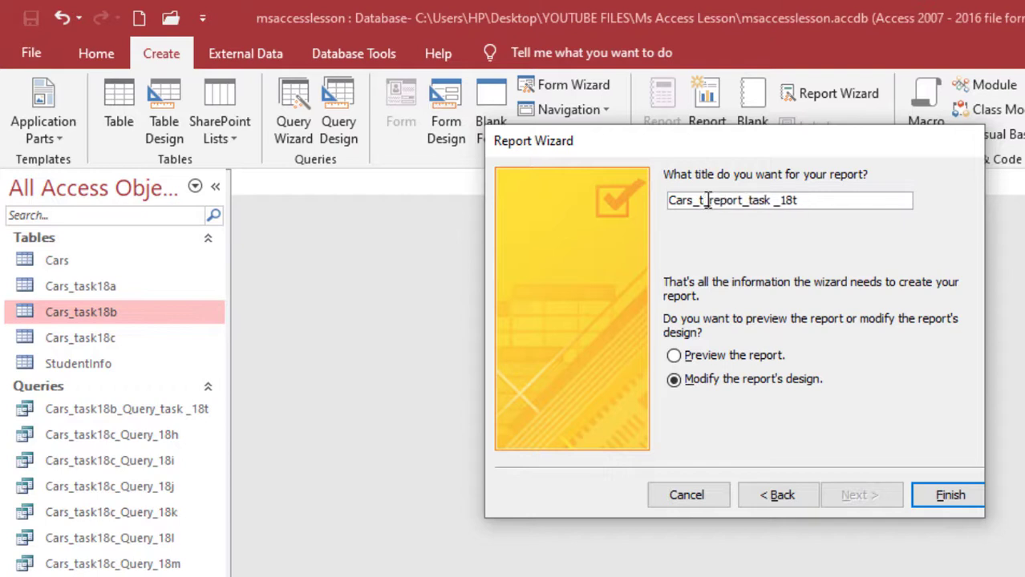
type("qu")
key("BackSpace")
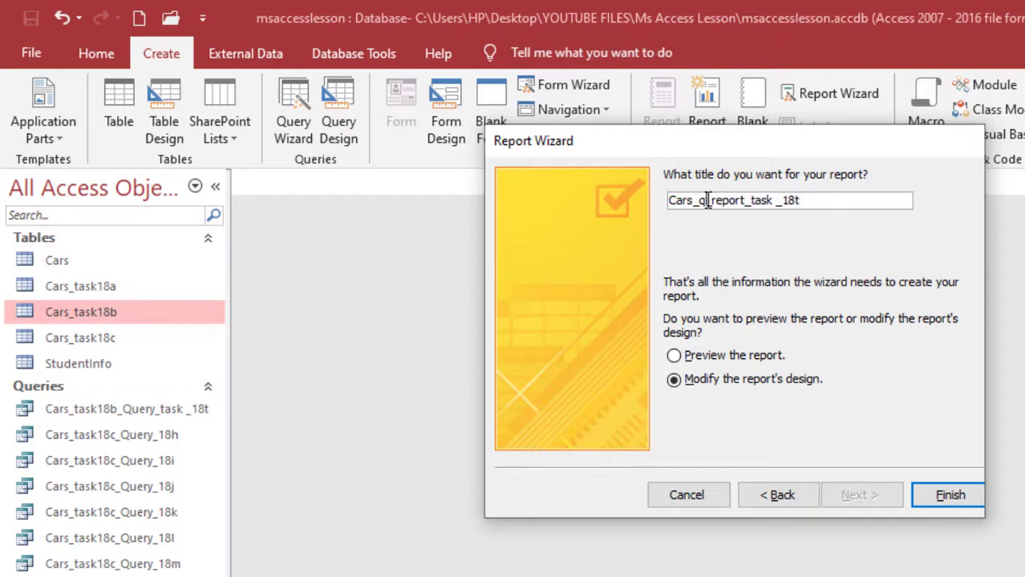
type("ur")
type("ry")
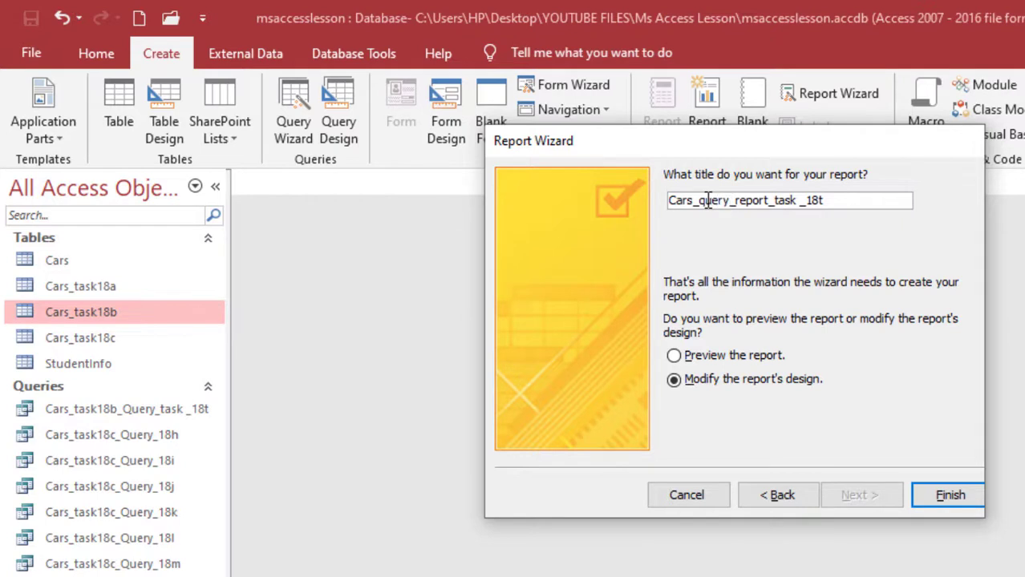
type("_")
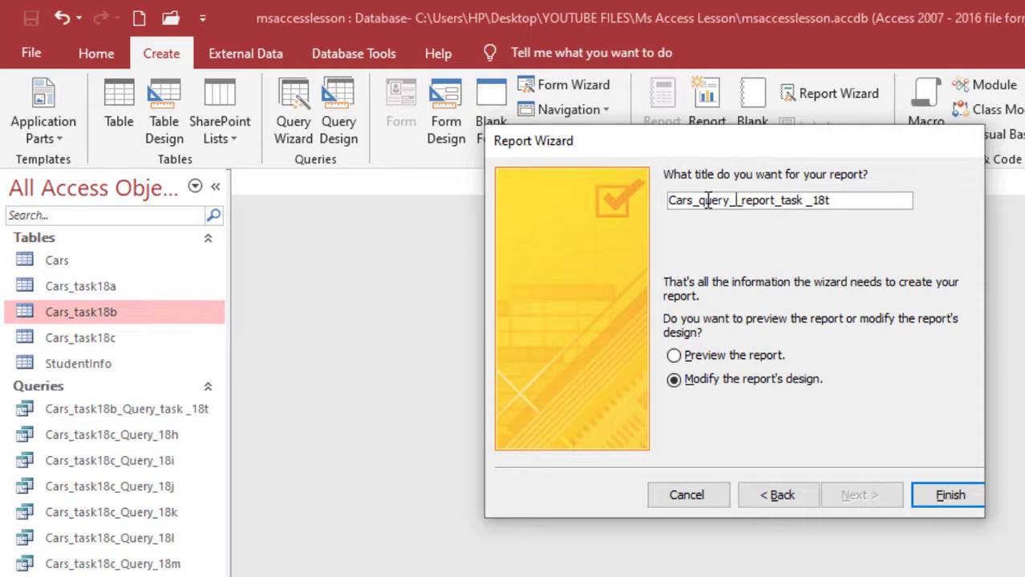
type("18")
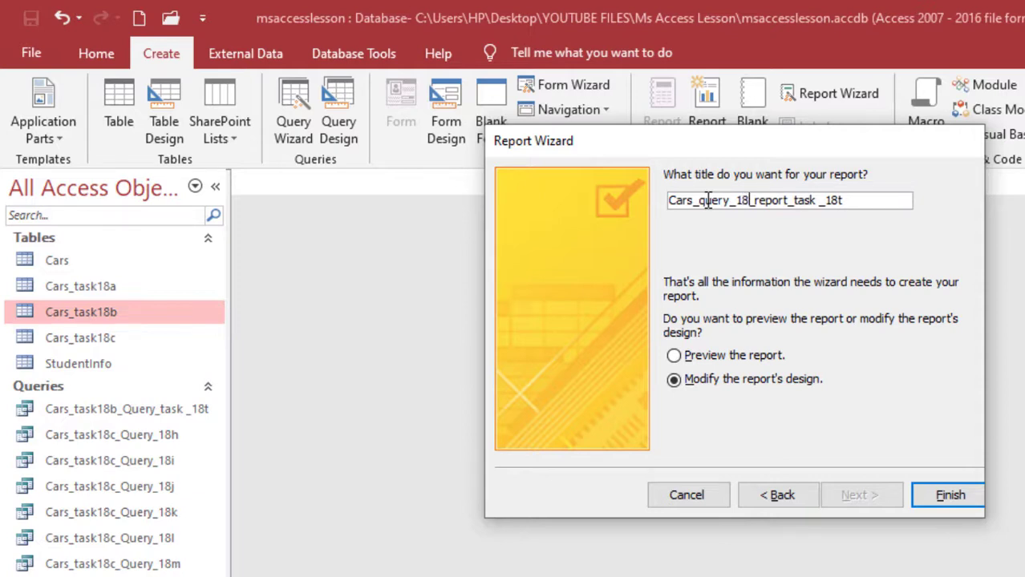
type("t")
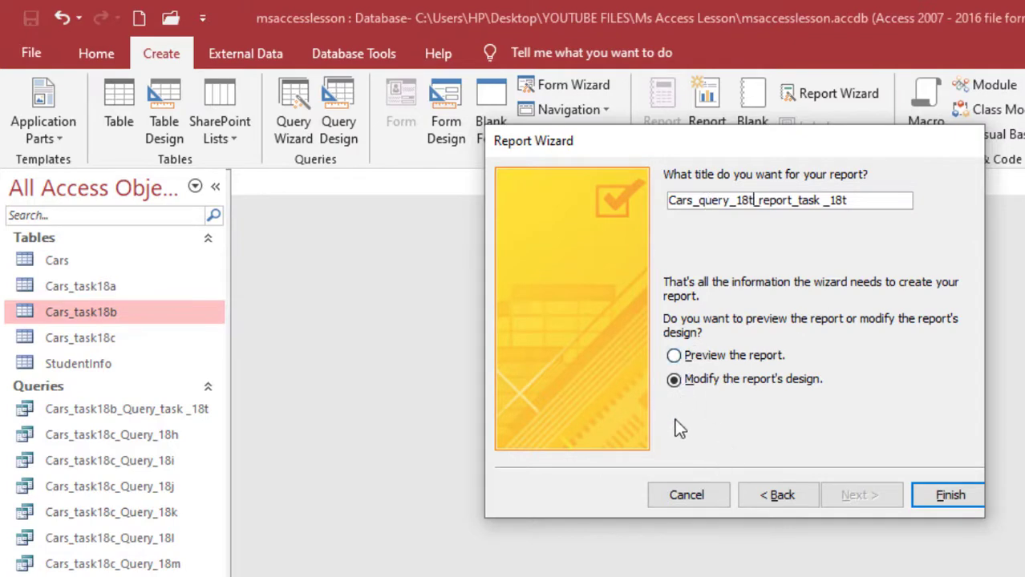
left_click(933, 500)
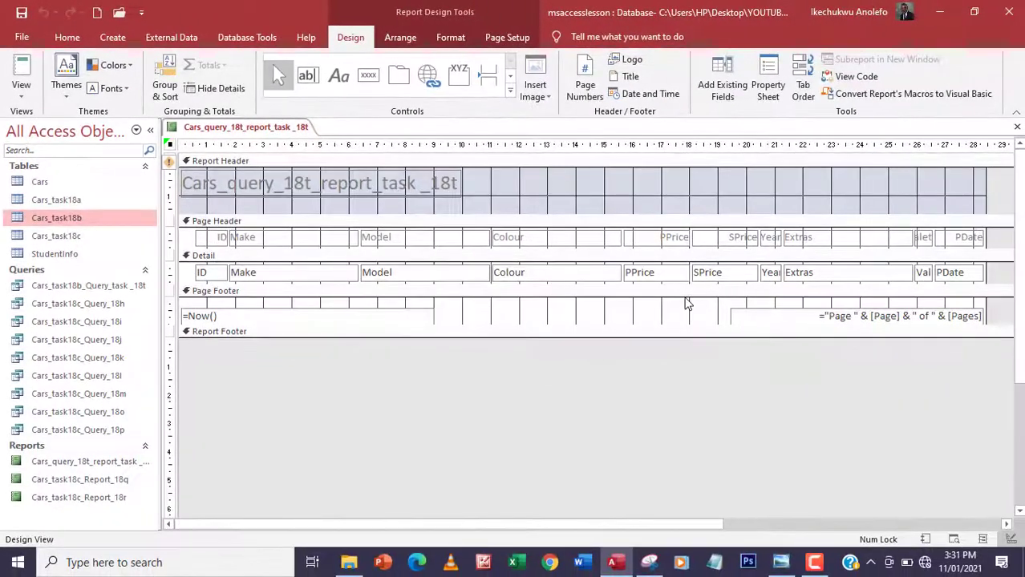
- Switch the report to Layout View and narrow the ID column, including its label and data
left_click(21, 88)
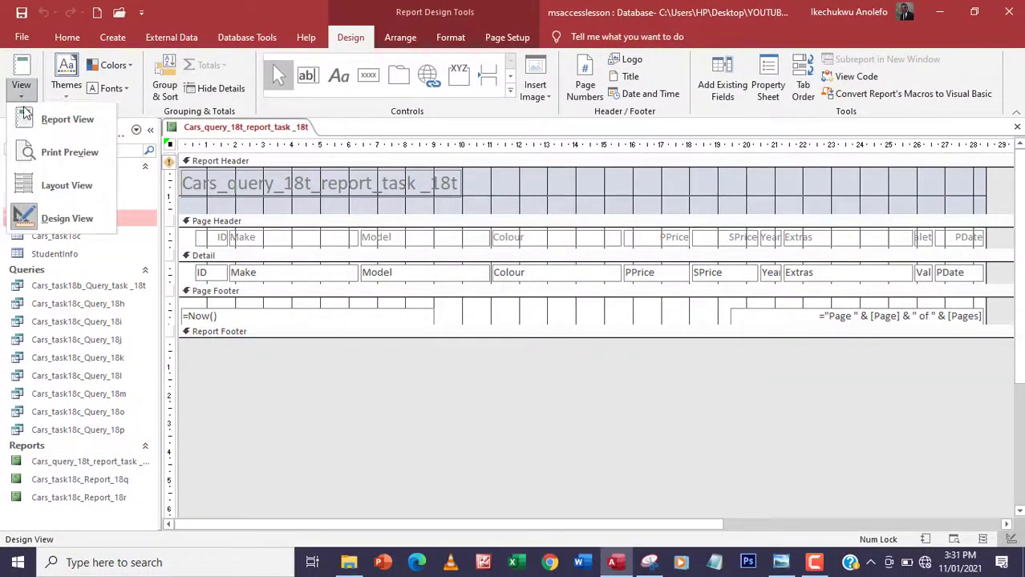
left_click(64, 193)
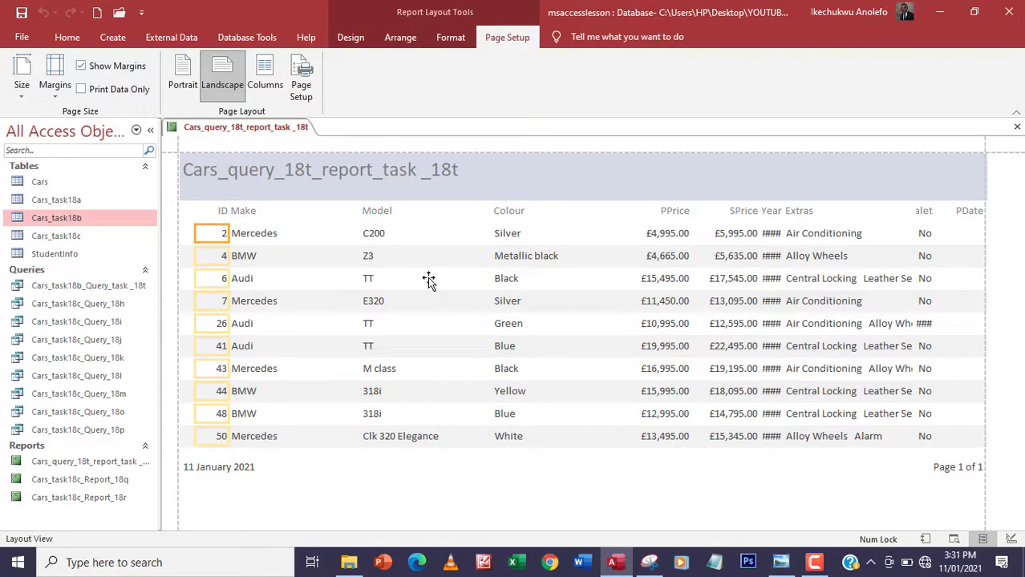
left_click(258, 233)
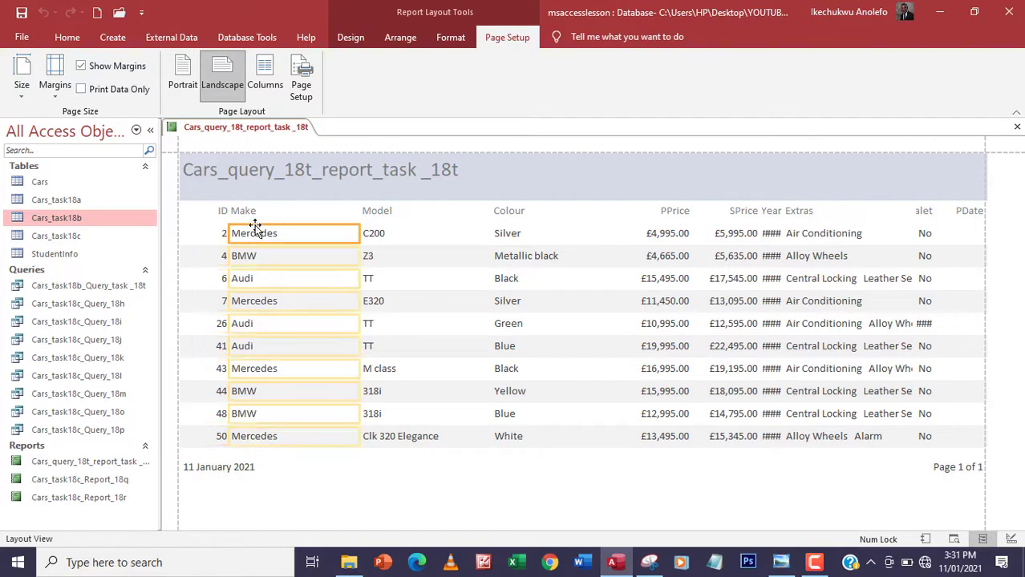
left_click(264, 216)
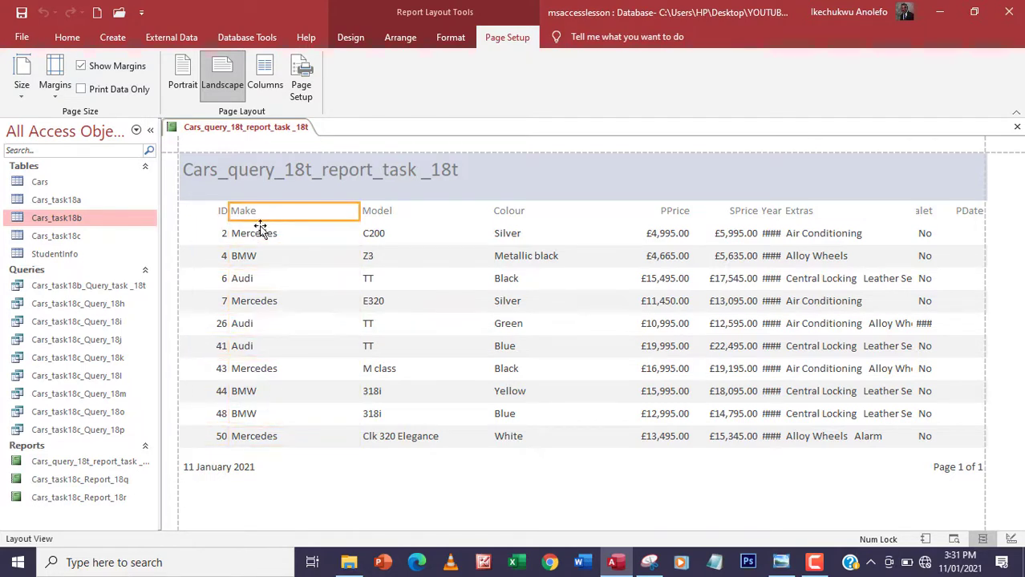
left_click(217, 215)
left_click(210, 234, "shift")
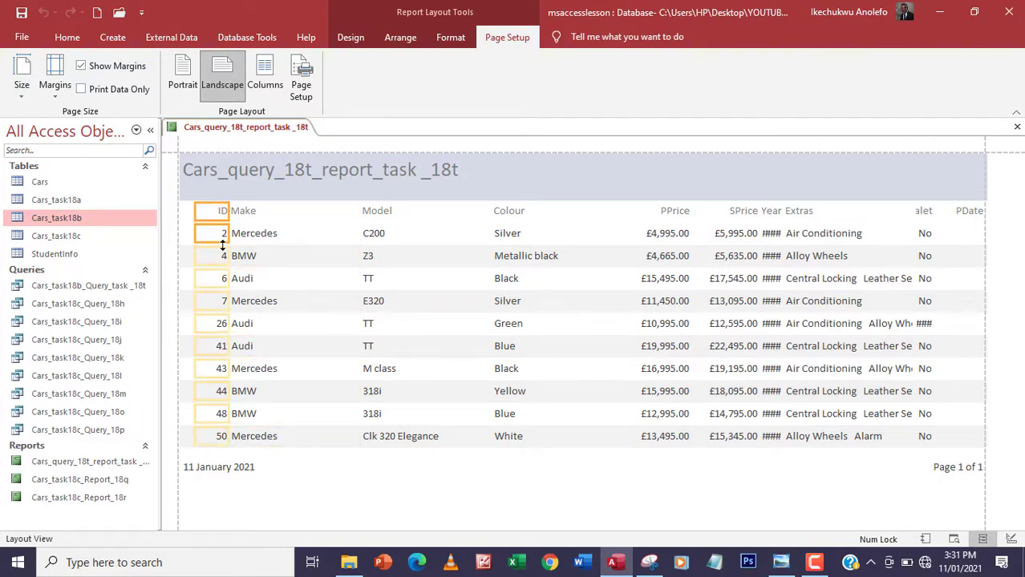
left_click_drag(229, 214, 232, 211)
left_click(237, 198)
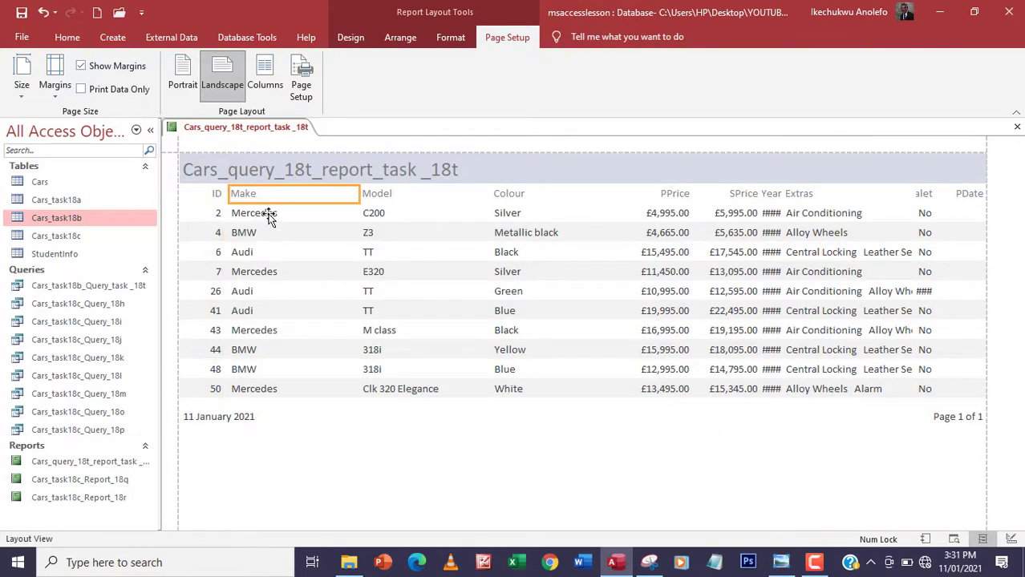
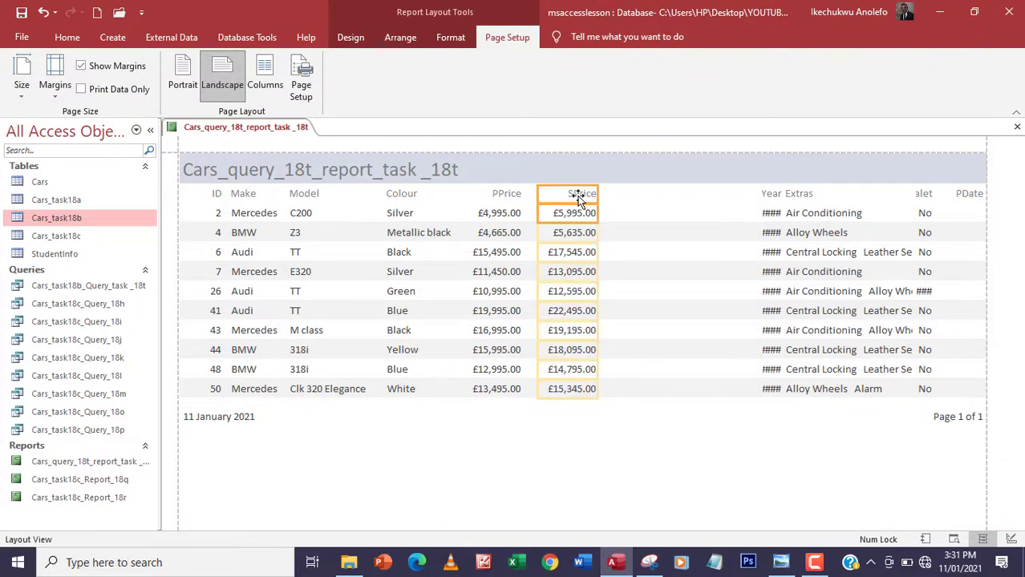
- Widen the Year column and place it beside SPrice, and move Extras next to Year, widening it to fit all its text
left_click(769, 197)
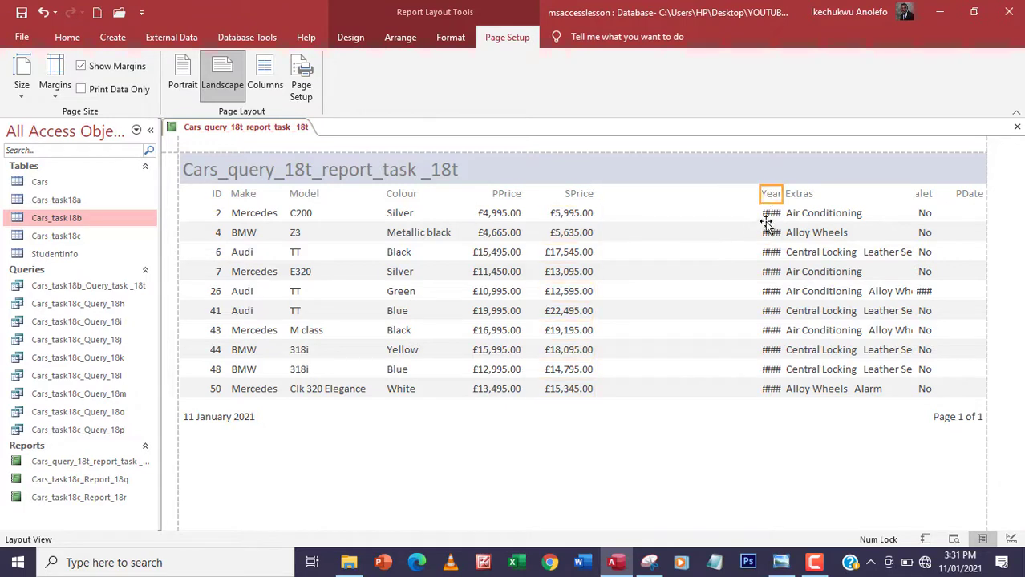
left_click(767, 225)
left_click_drag(771, 201, 638, 200)
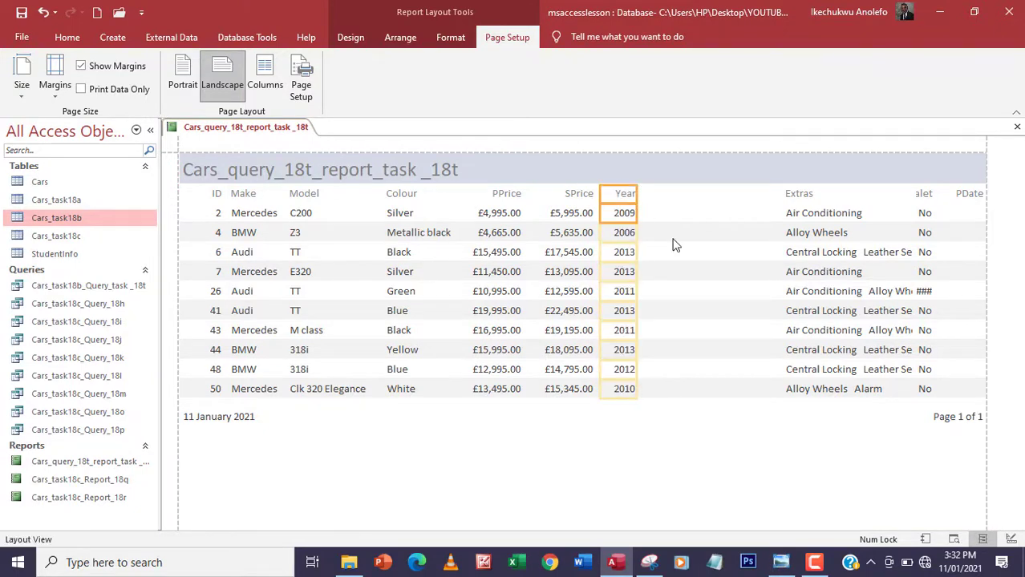
left_click(795, 194)
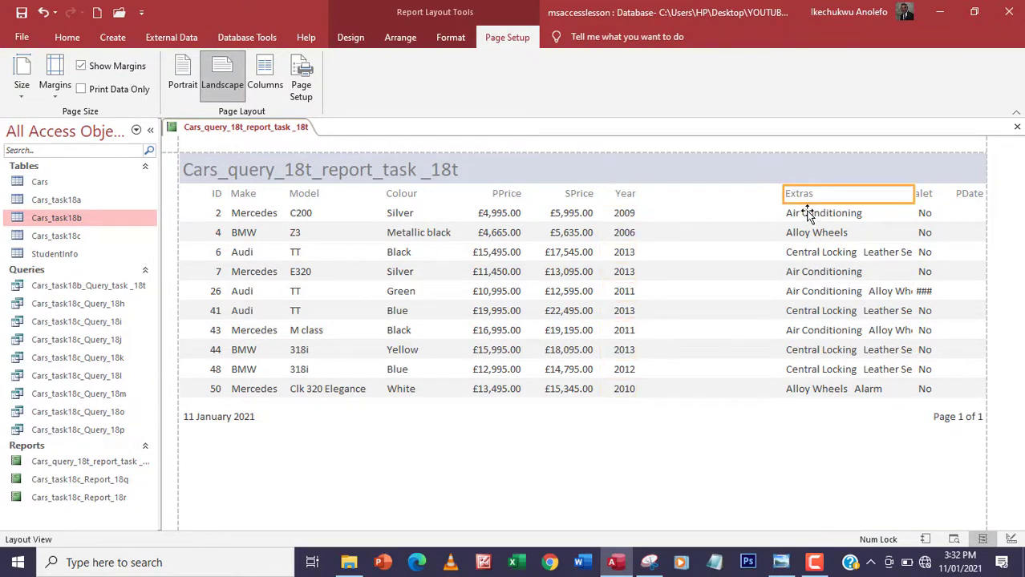
left_click_drag(807, 215, 689, 198)
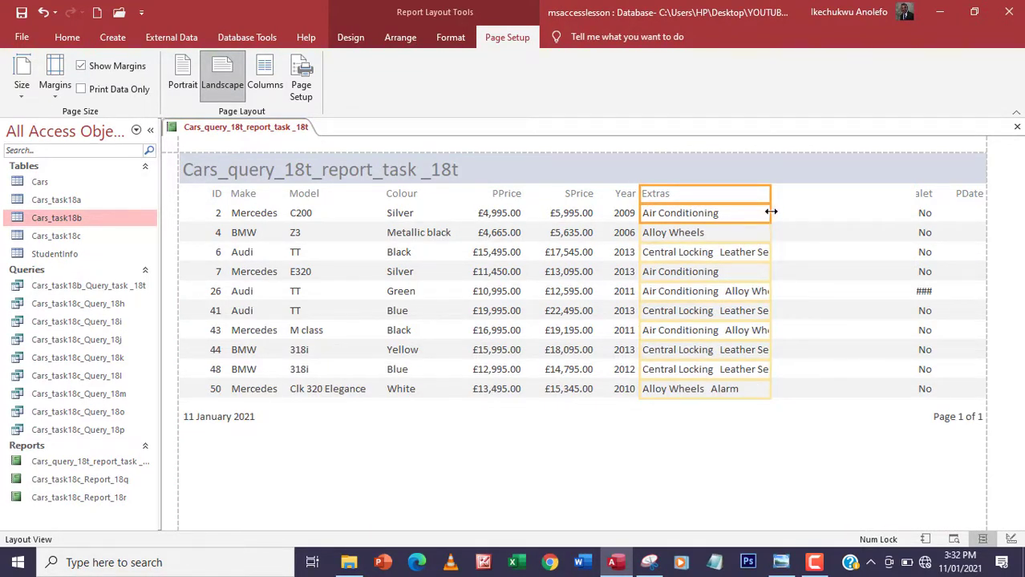
left_click_drag(771, 212, 856, 222)
- Widen the Valet column and place it just after Extras, and shift the PDate column closer to Valet
left_click(919, 195)
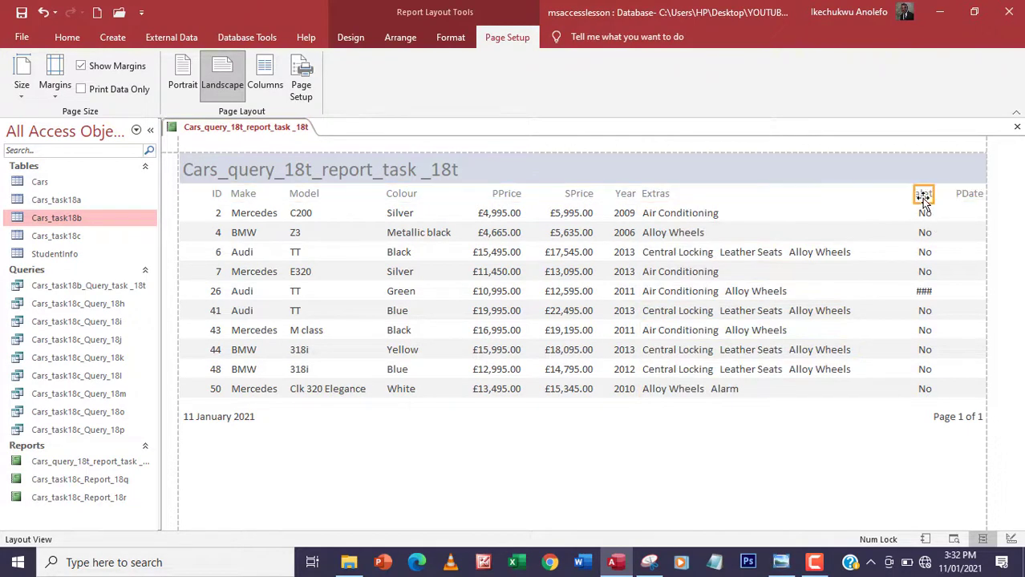
left_click(922, 216)
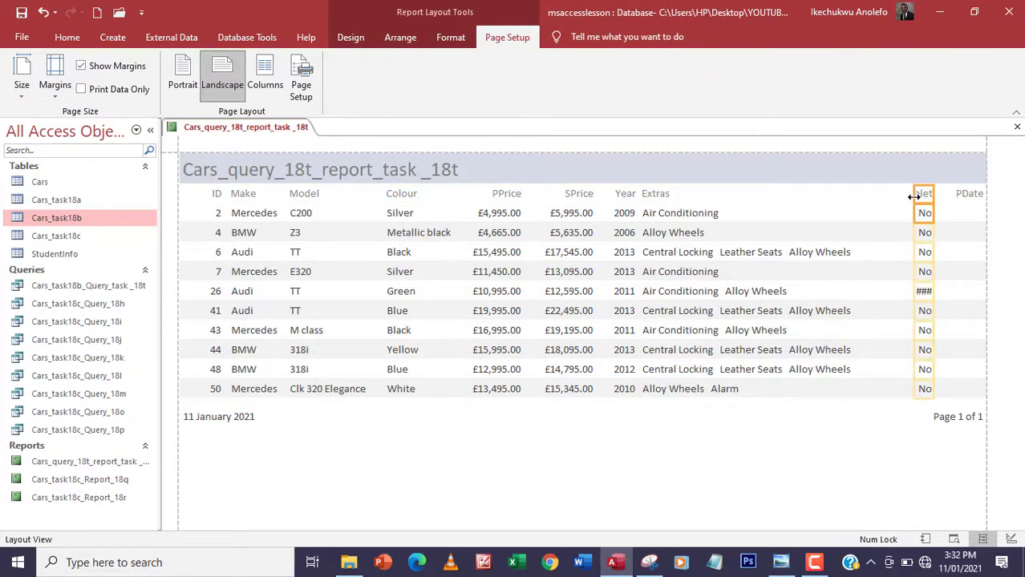
left_click_drag(913, 196, 878, 200)
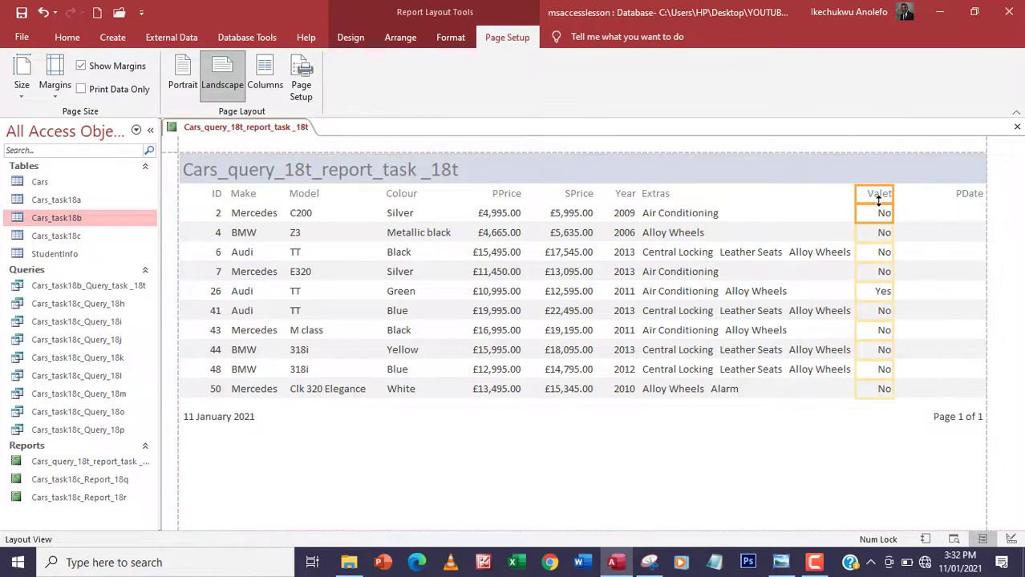
left_click(954, 195)
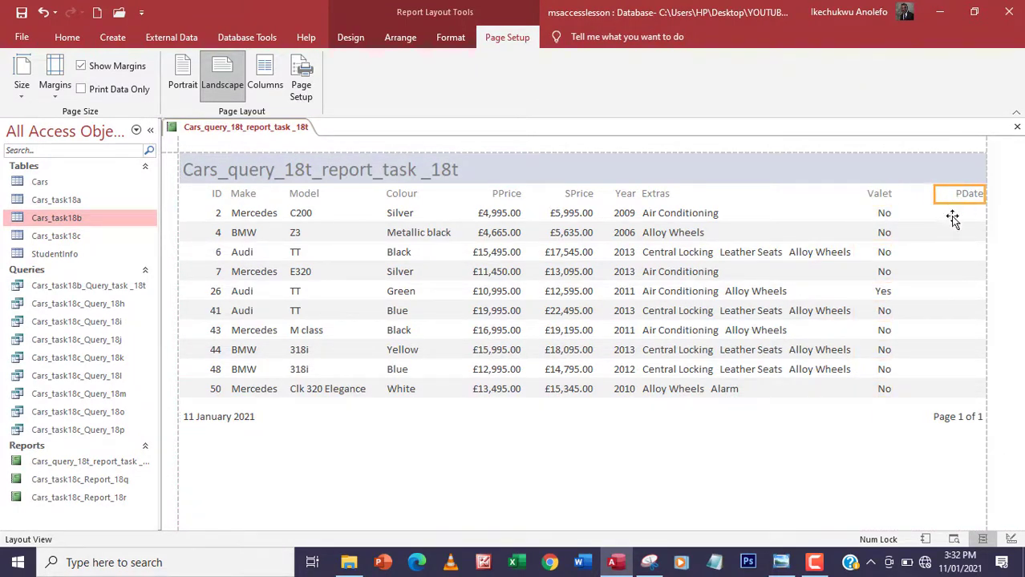
left_click(956, 215)
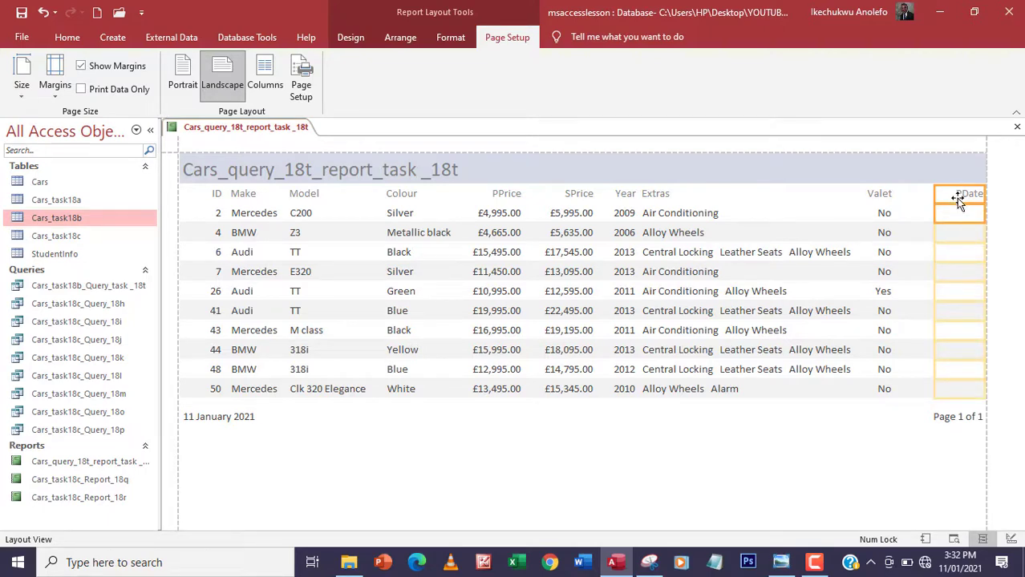
mouse_move(955, 198)
left_mouse_down()
mouse_move(926, 201)
mouse_move(937, 198)
left_mouse_up()
left_click(943, 199)
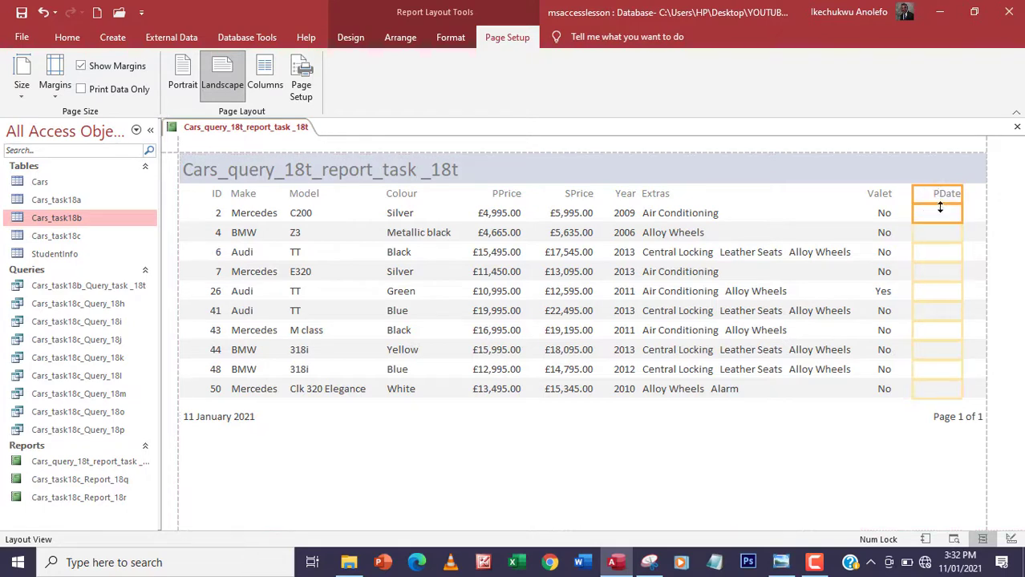
- Display the rearranged report in Report View to check its columns
left_click(68, 37)
left_click(22, 87)
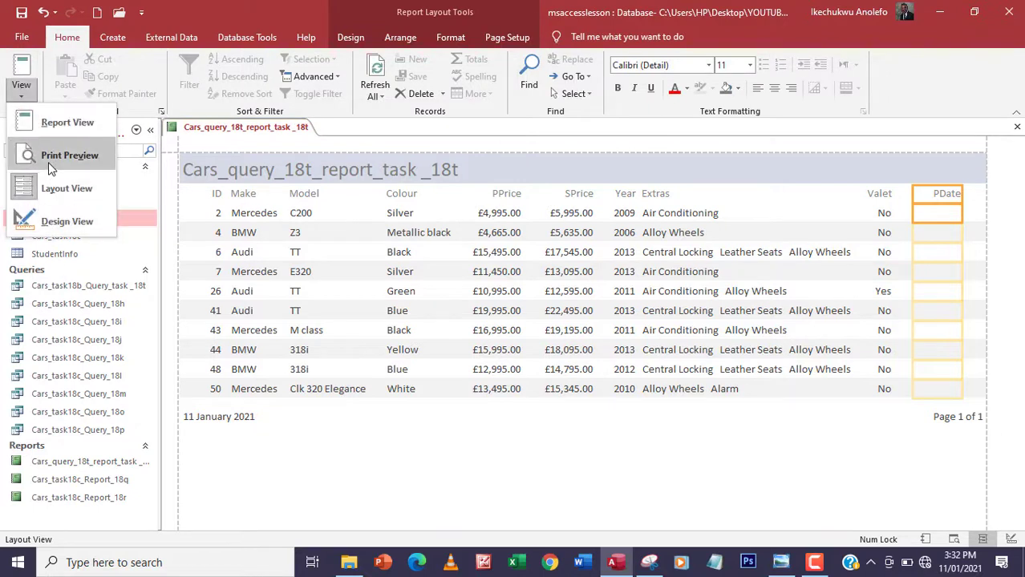
left_click(56, 122)
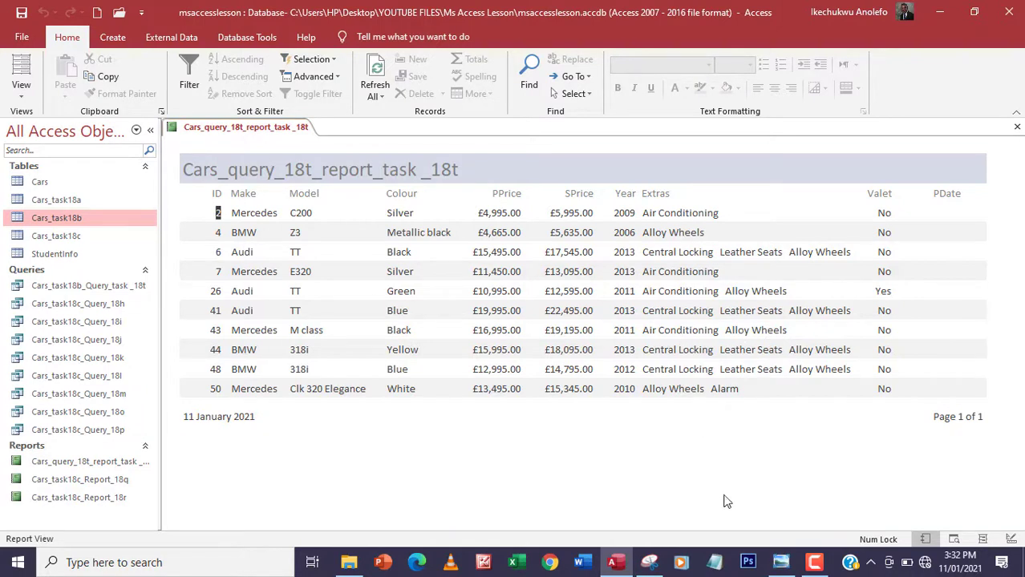
- Switch to Snipping Tool, underline "ID, Valet and PDate" in the Task 18t instructions, and return to Access
left_click(648, 562)
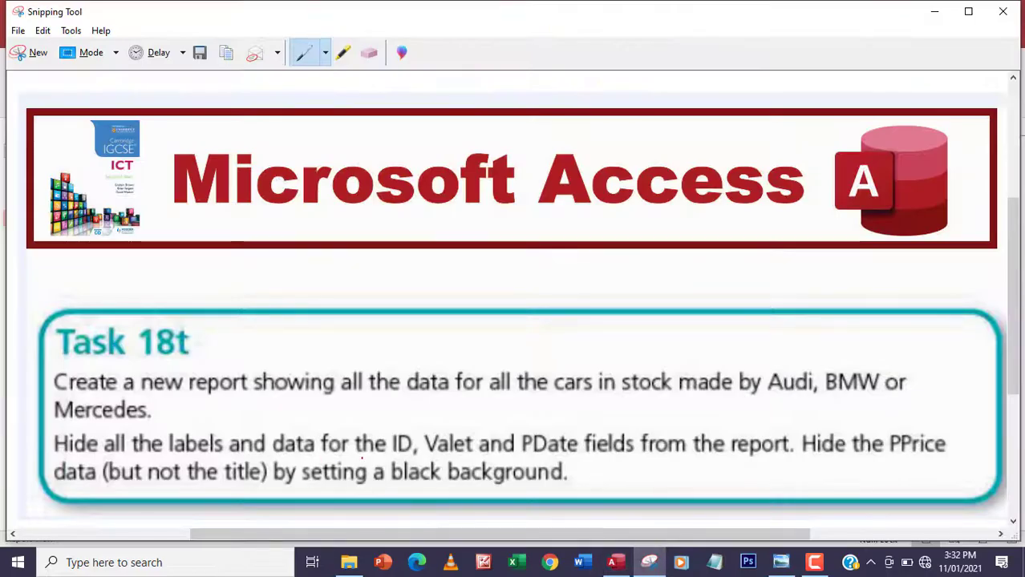
left_click_drag(389, 455, 575, 456)
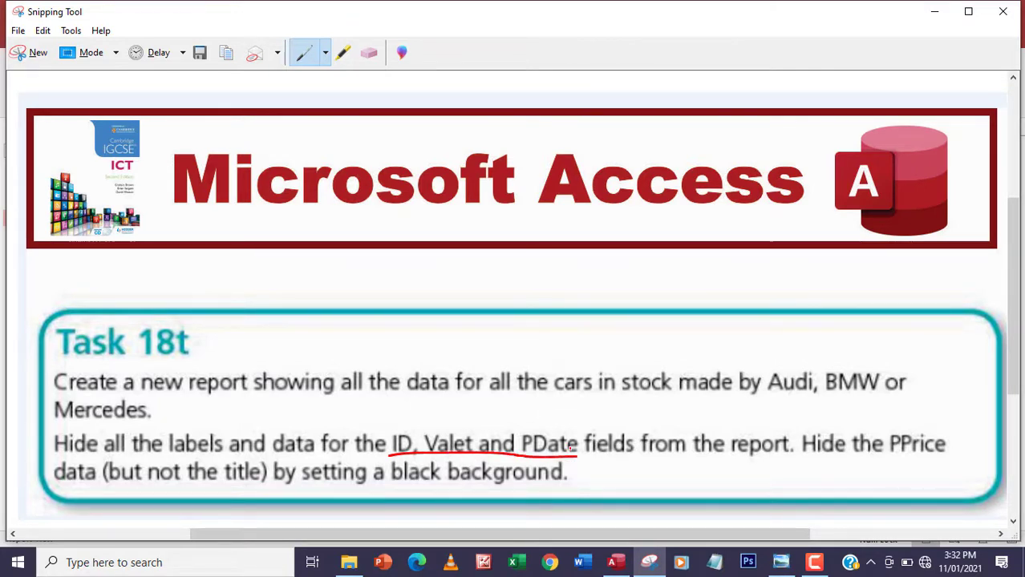
left_click(614, 561)
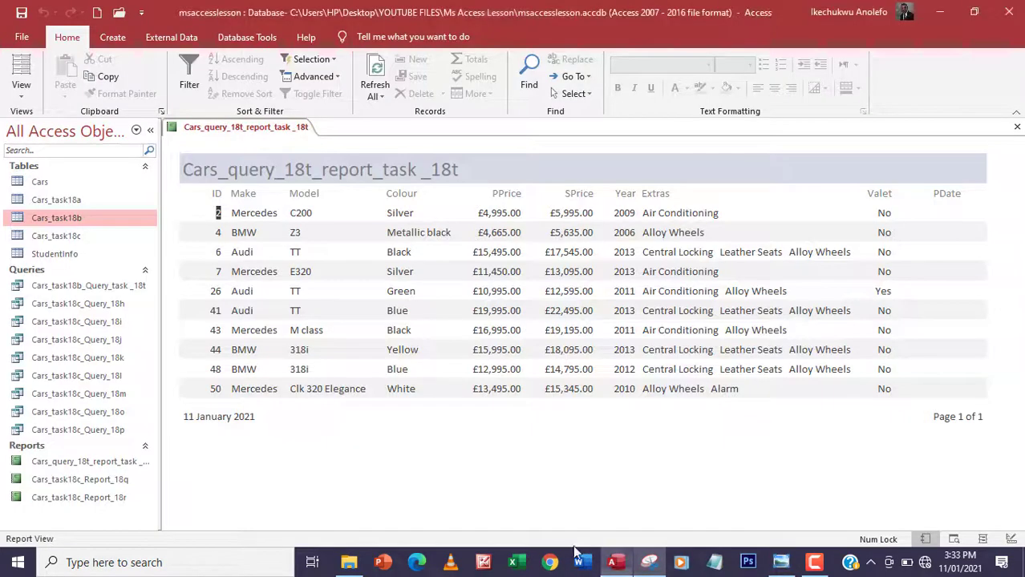
- In Design View, set the Visible property to No for the labels and data boxes of ID, Valet and PDate
left_click(20, 90)
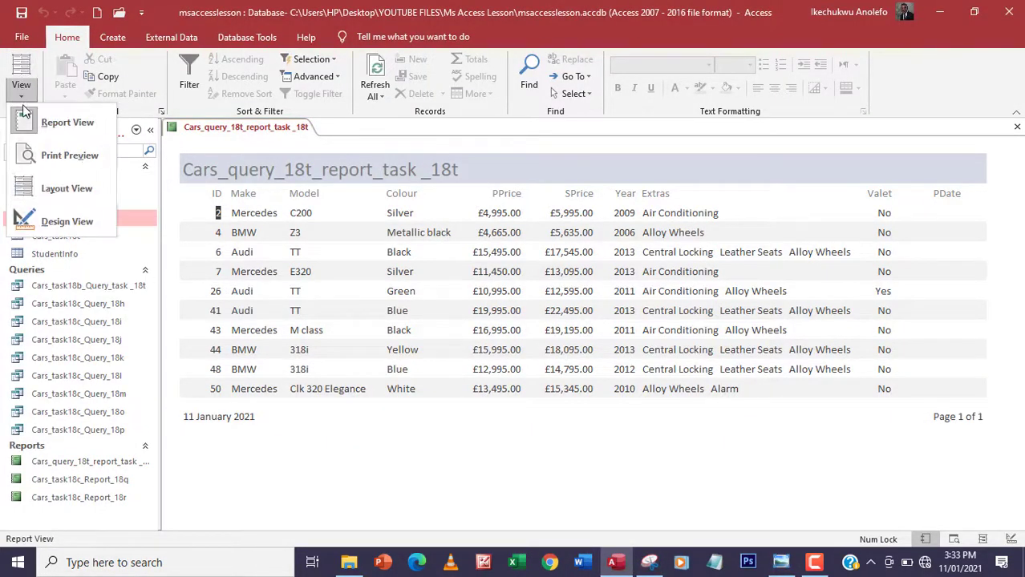
left_click(35, 219)
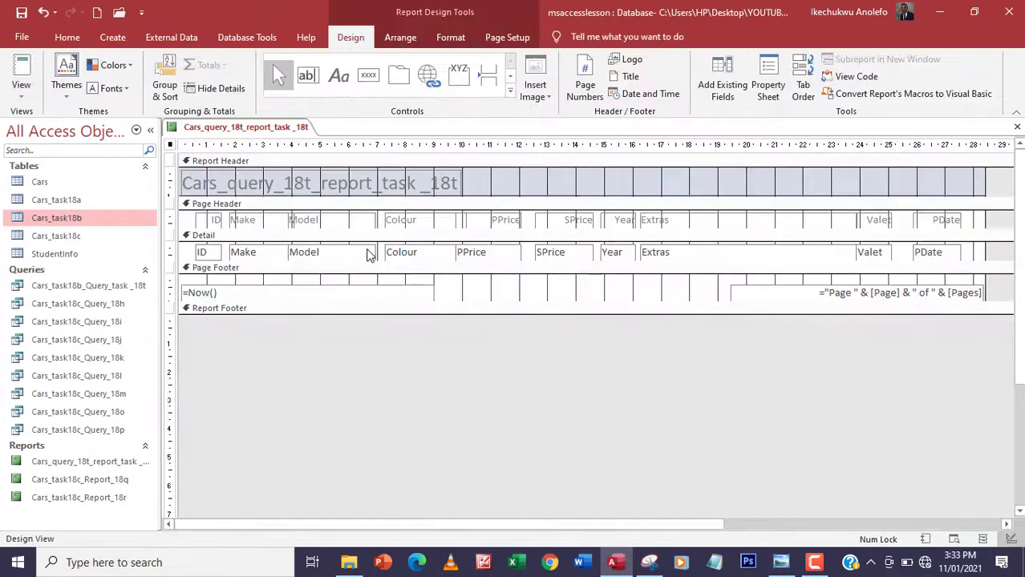
left_click(209, 222)
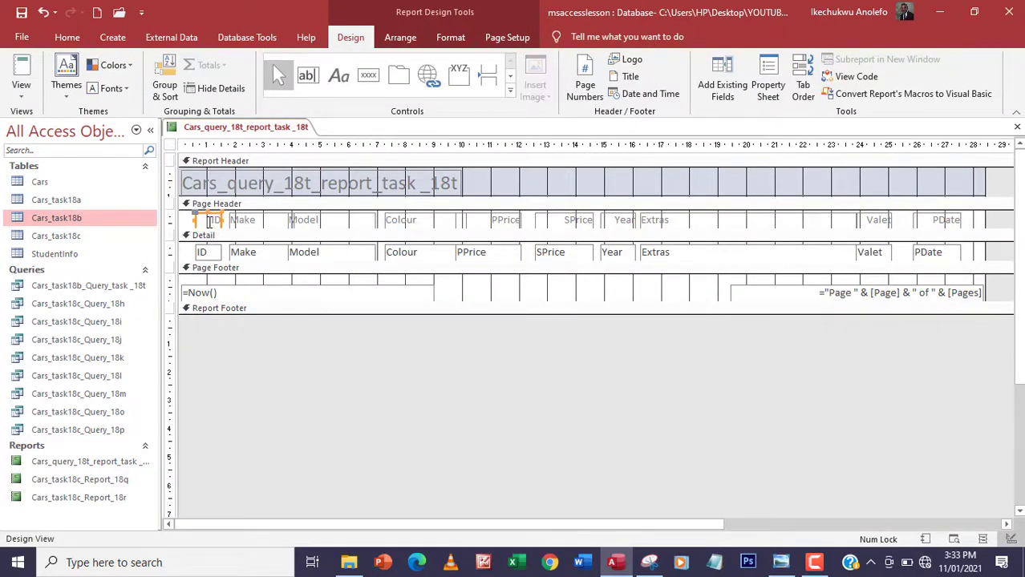
left_click(201, 251, "shift")
left_click(877, 221, "shift")
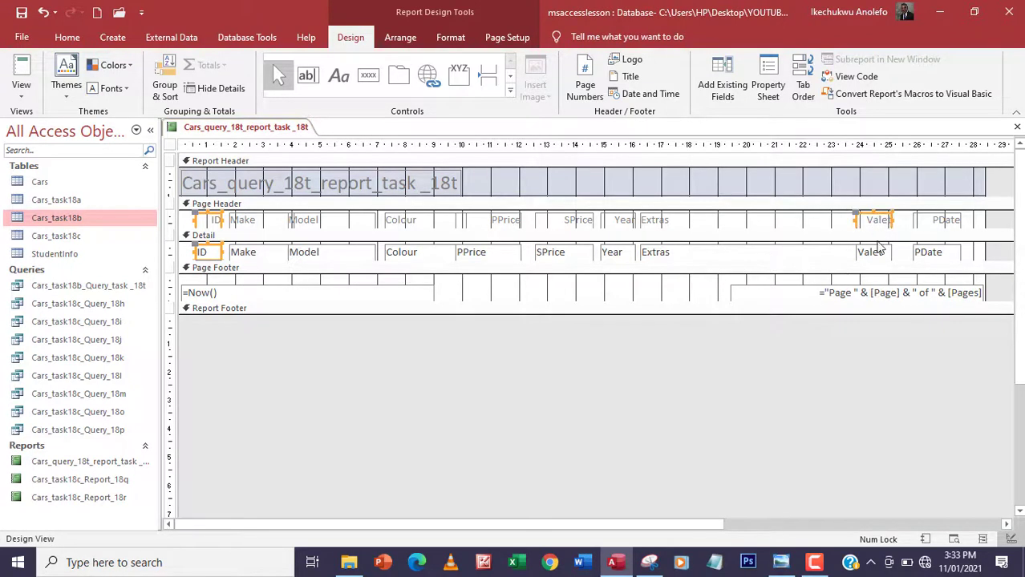
left_click(874, 256, "shift")
left_click(947, 222, "shift")
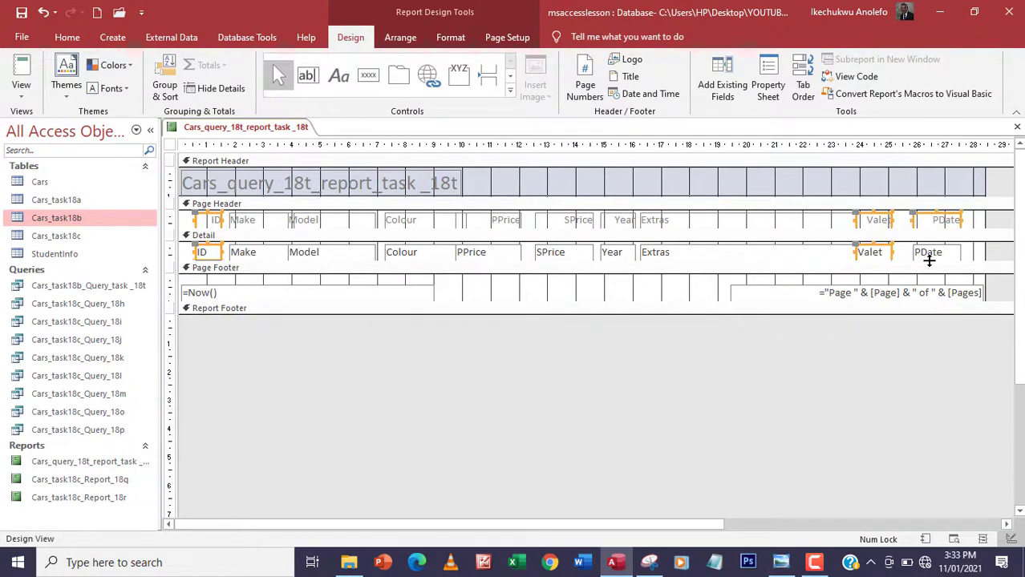
left_click(932, 256, "shift")
left_click(765, 88)
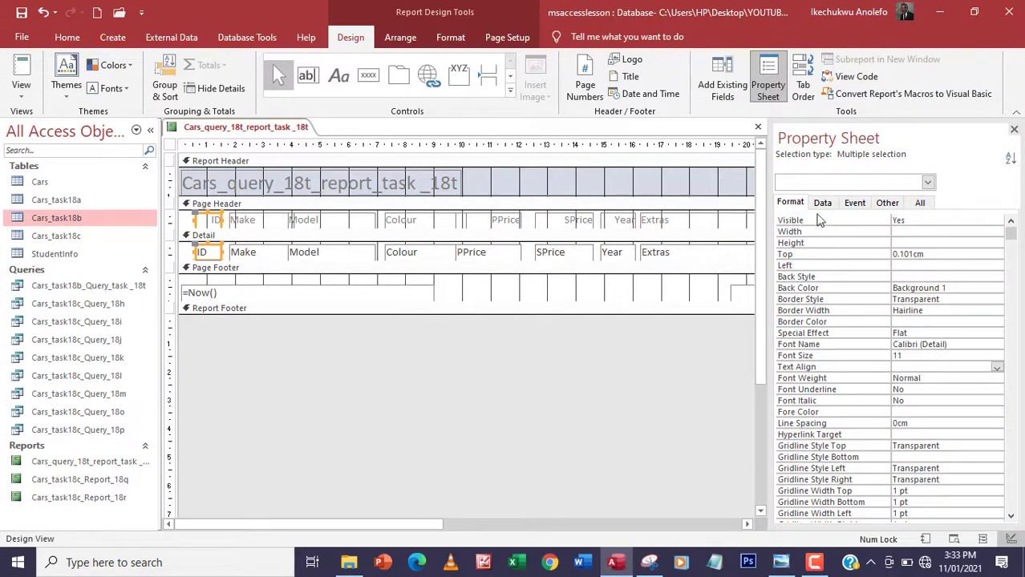
left_click(962, 218)
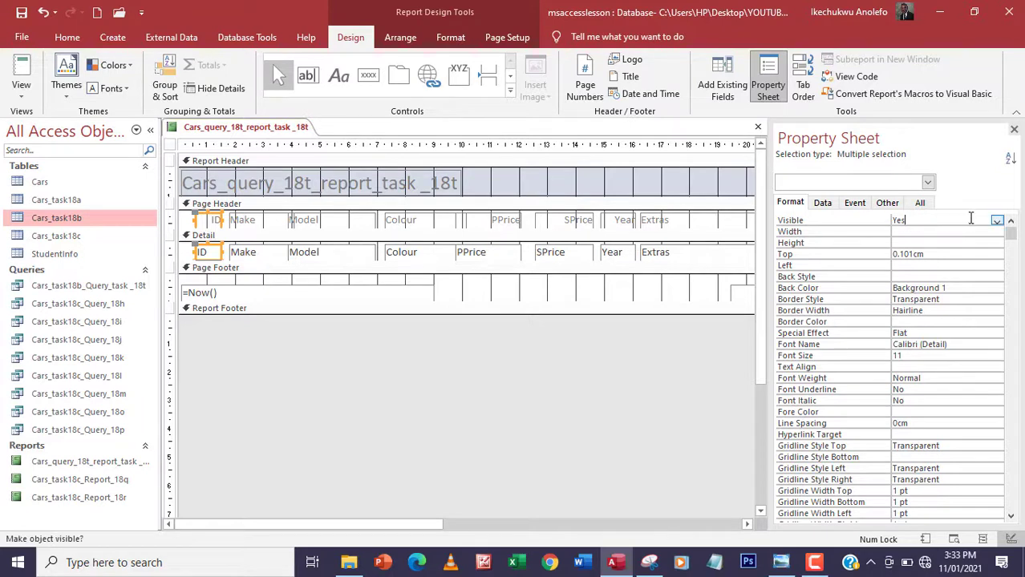
left_click(996, 221)
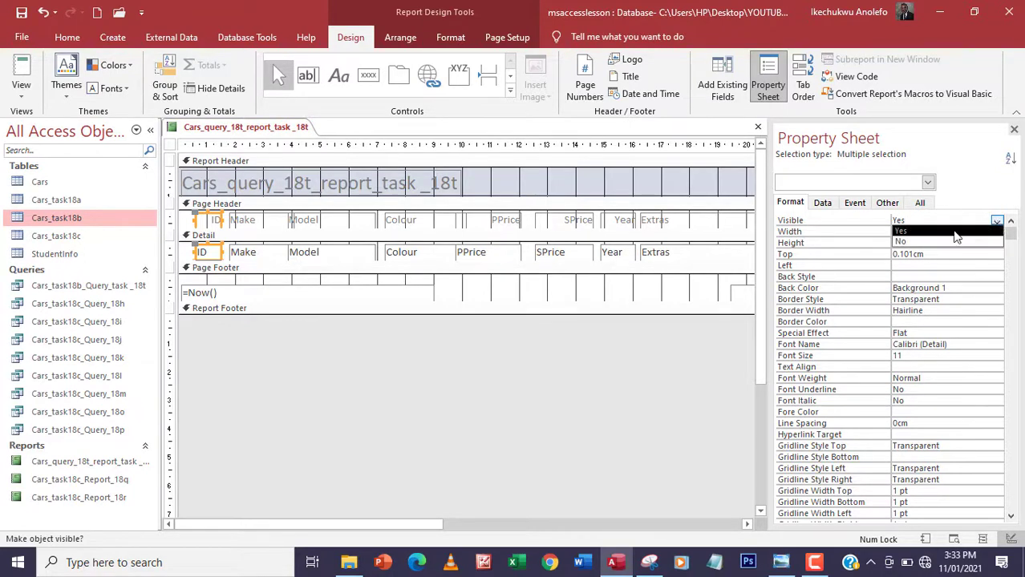
left_click(914, 241)
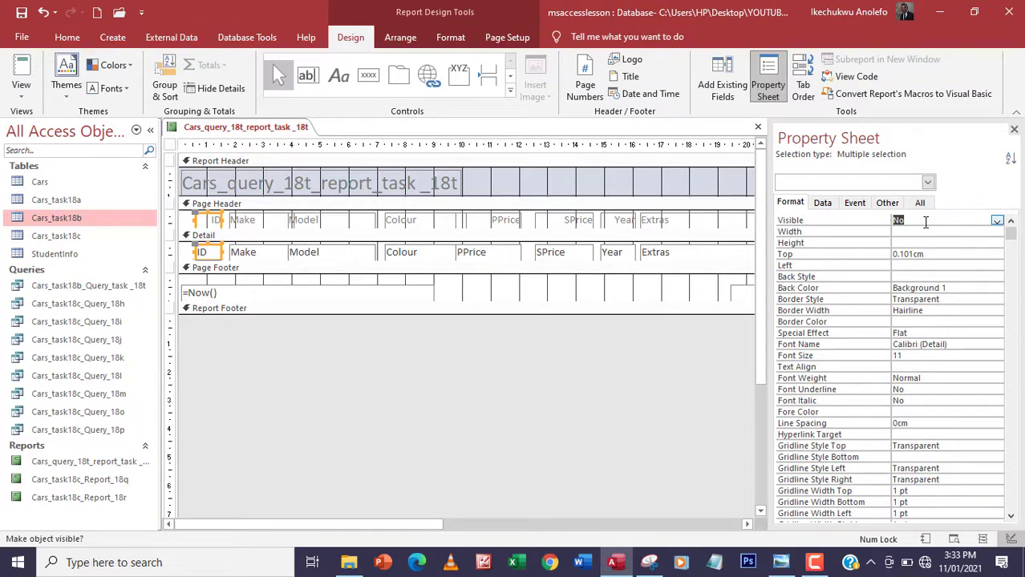
left_click(1013, 129)
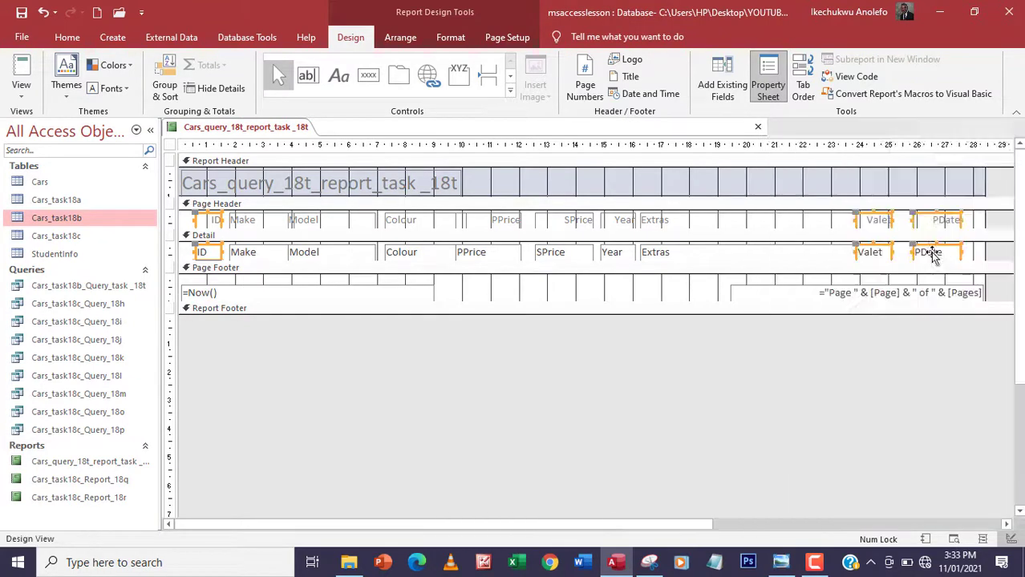
- Check the report in Report View, return to its design, and consult the Task 18t instructions in Snipping Tool before returning to Access
left_click(20, 88)
left_click(68, 122)
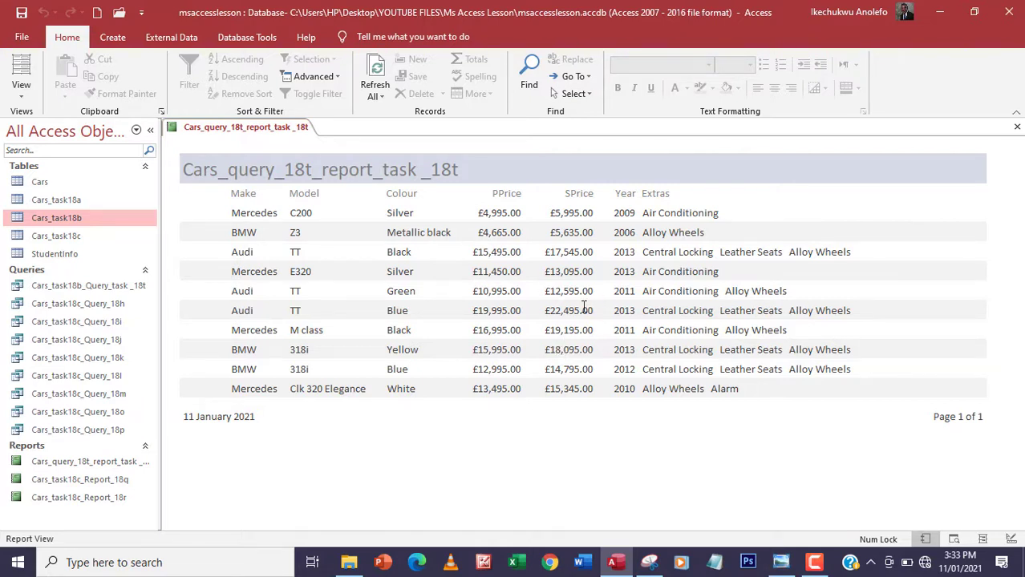
left_click(21, 87)
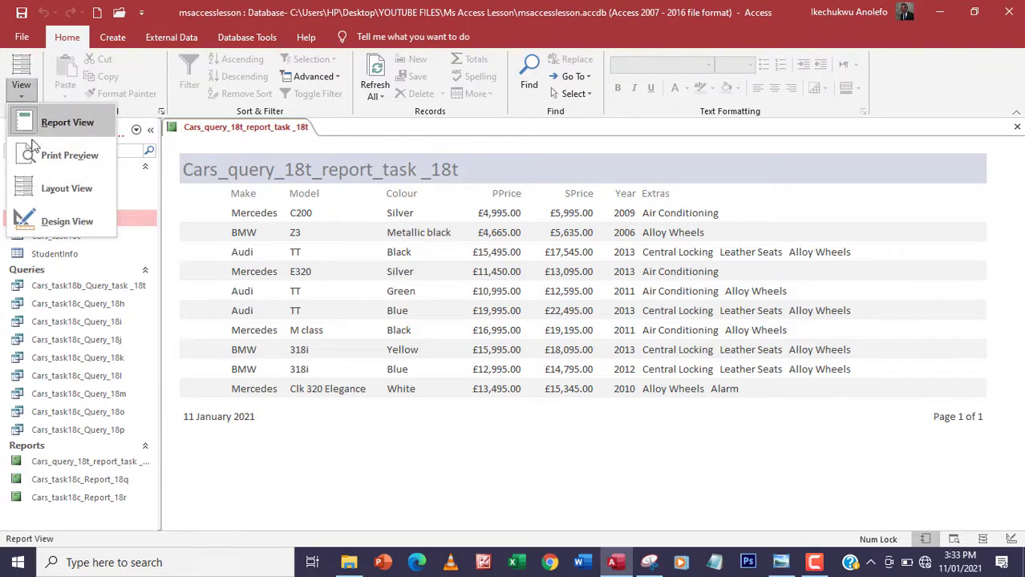
left_click(48, 219)
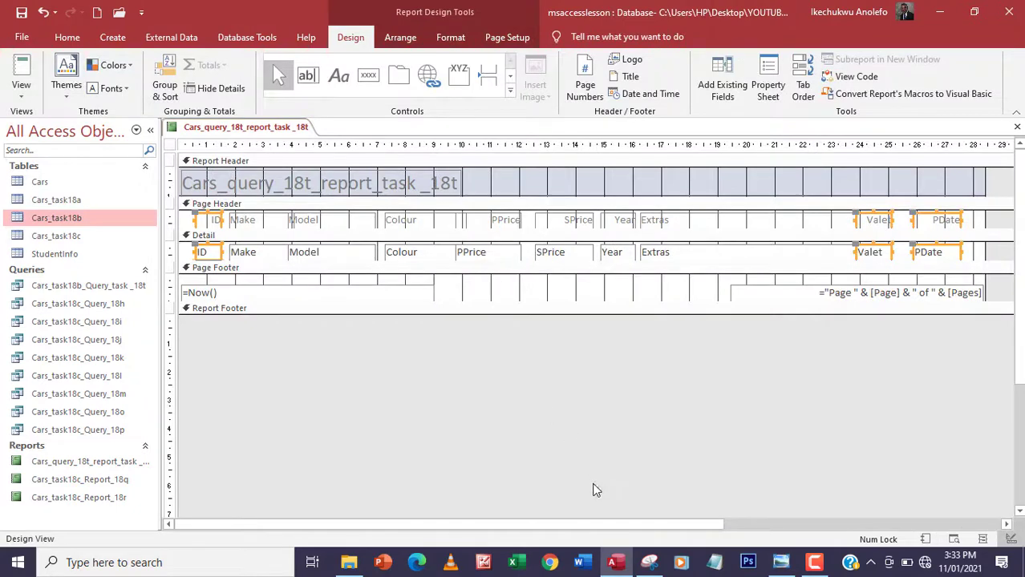
left_click(650, 563)
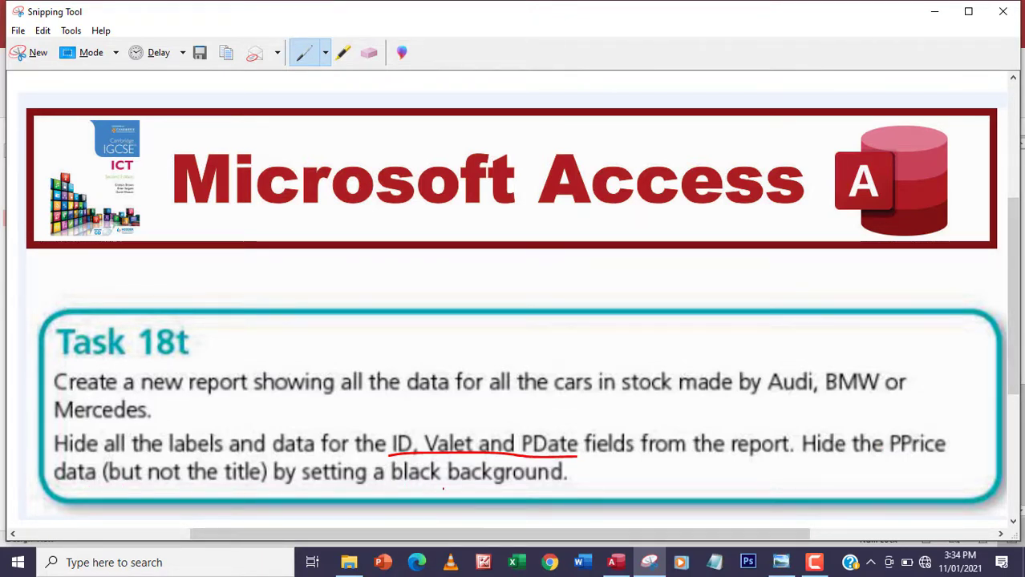
left_click(614, 562)
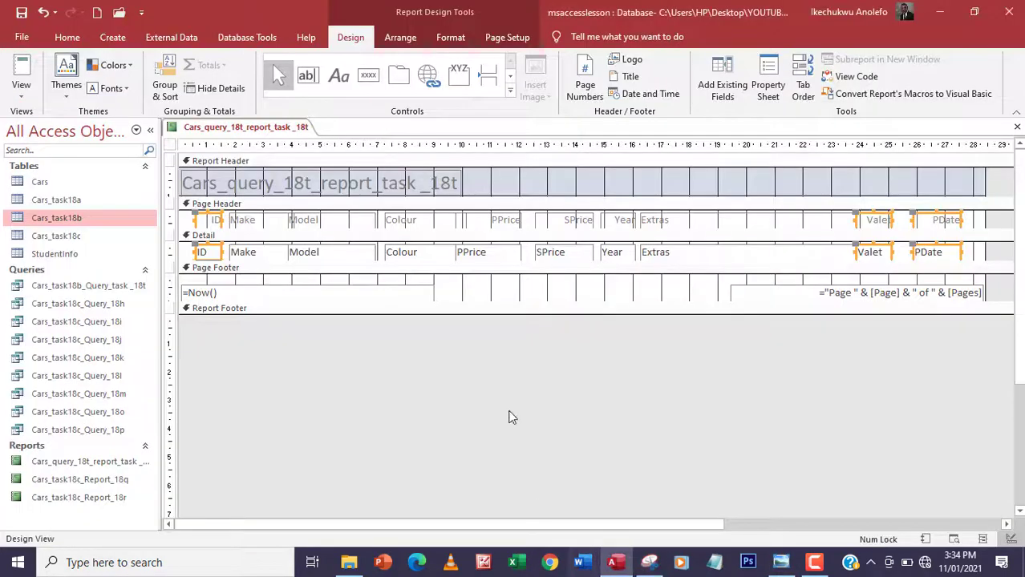
- Make the Detail section slightly taller so the full height of the SPrice data box can be selected
left_click(569, 223)
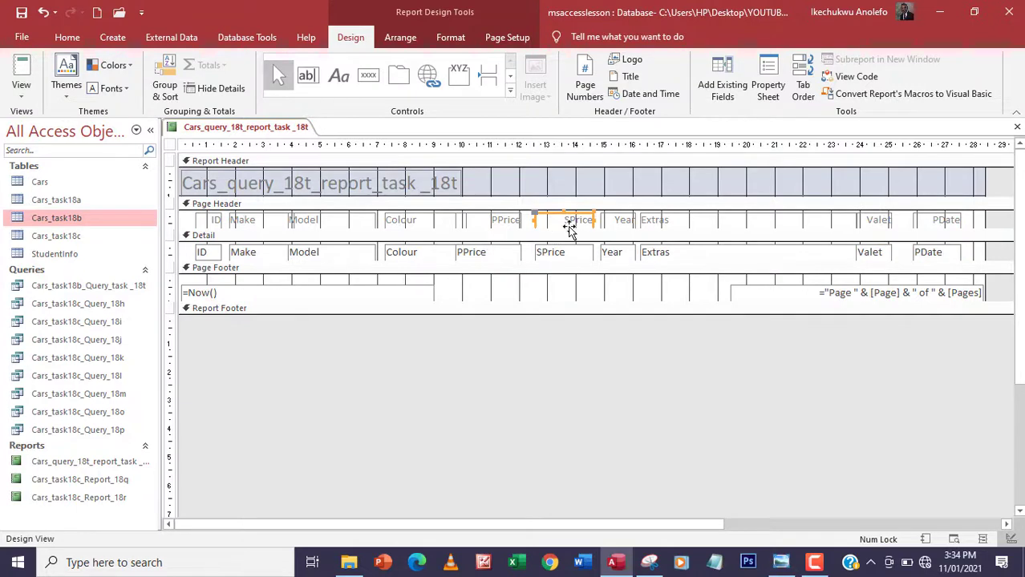
left_click(569, 258)
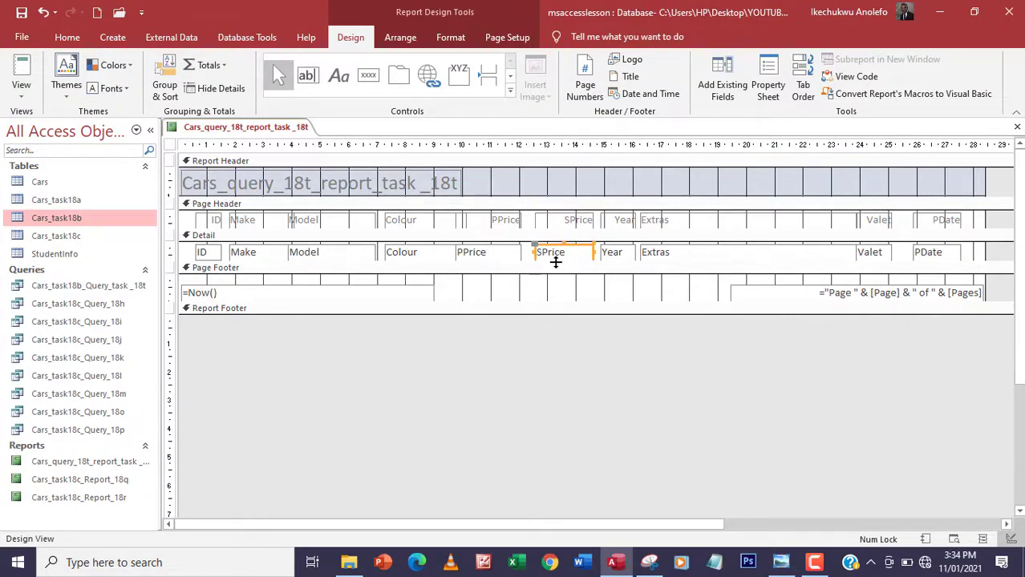
left_click(555, 263)
left_click_drag(555, 267, 561, 273)
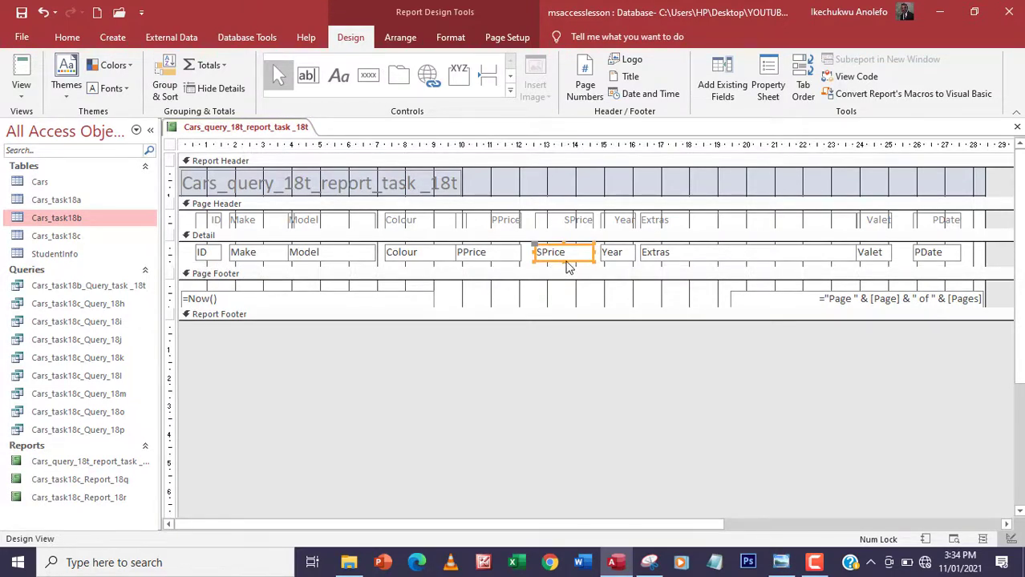
- Set the Fore Color of the SPrice data box to black (Text 1)
left_click(768, 95)
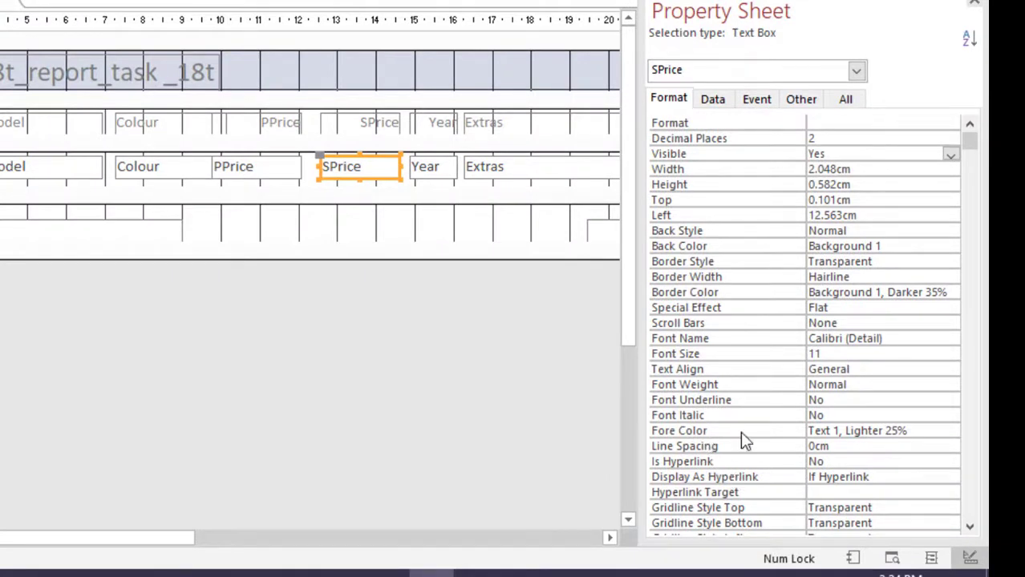
left_click(882, 430)
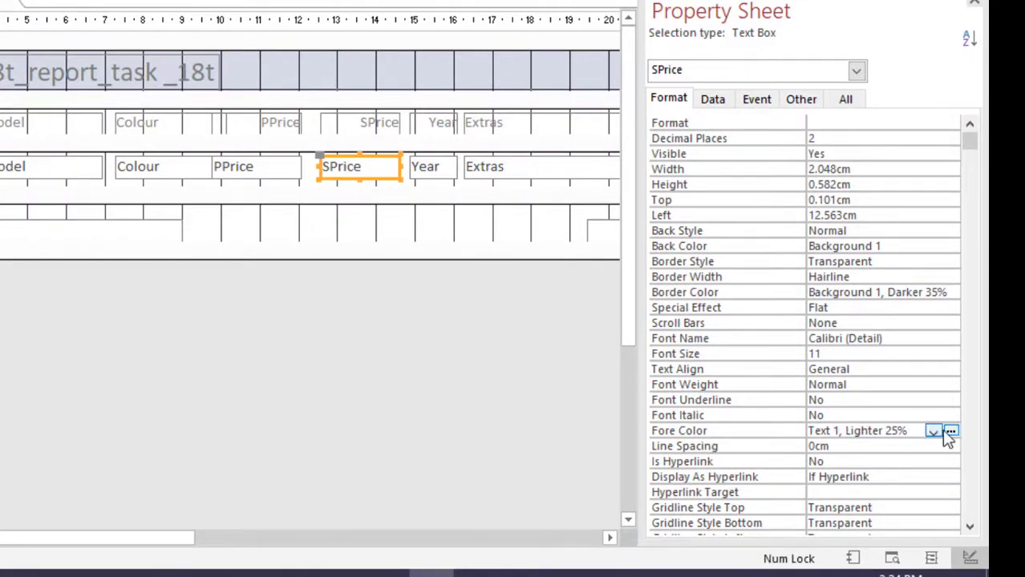
left_click(932, 430)
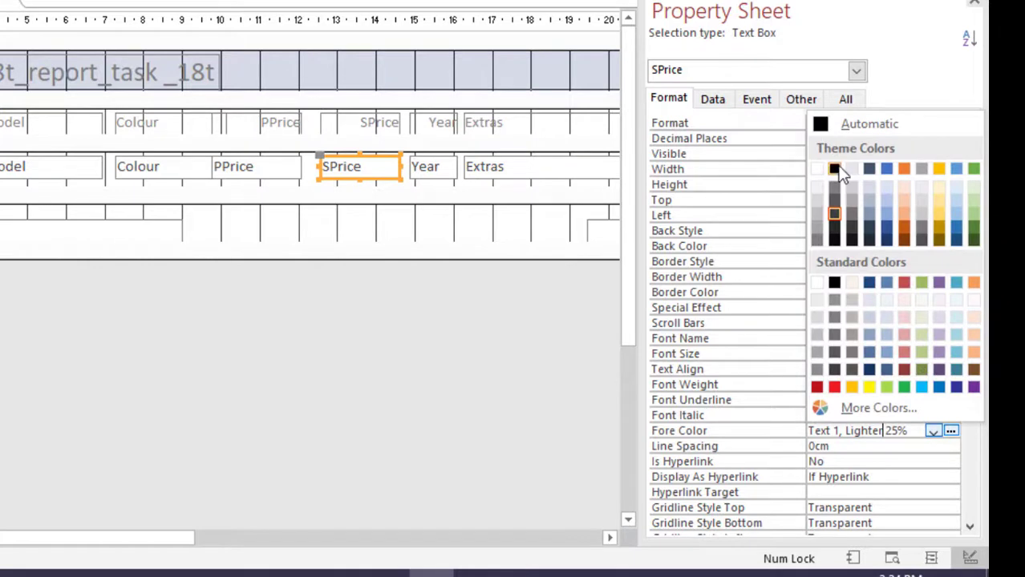
left_click(837, 168)
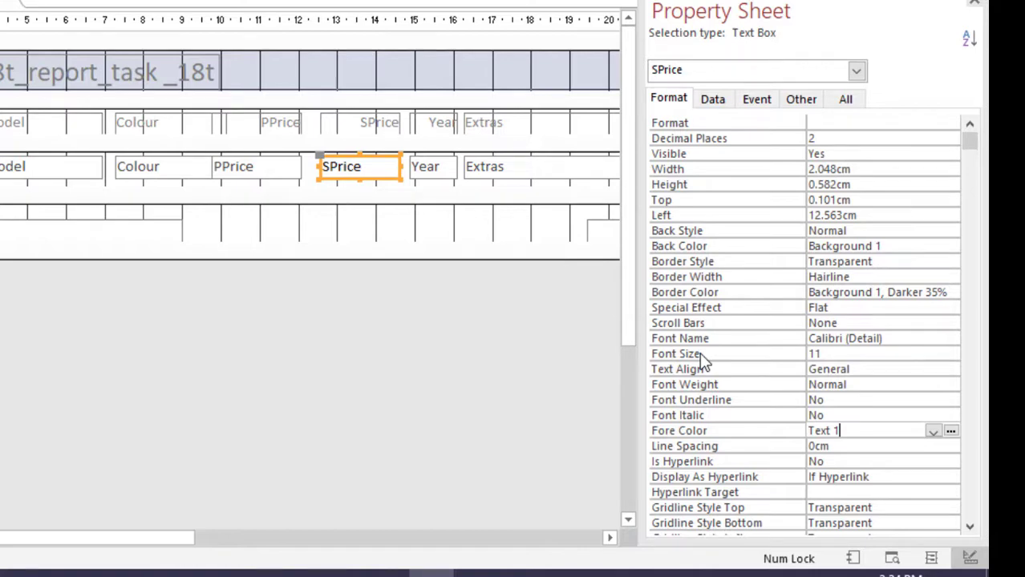
- Set the Back Color of the SPrice data box to black (Text 1) and display the report in Report View
left_click(852, 246)
left_click(932, 246)
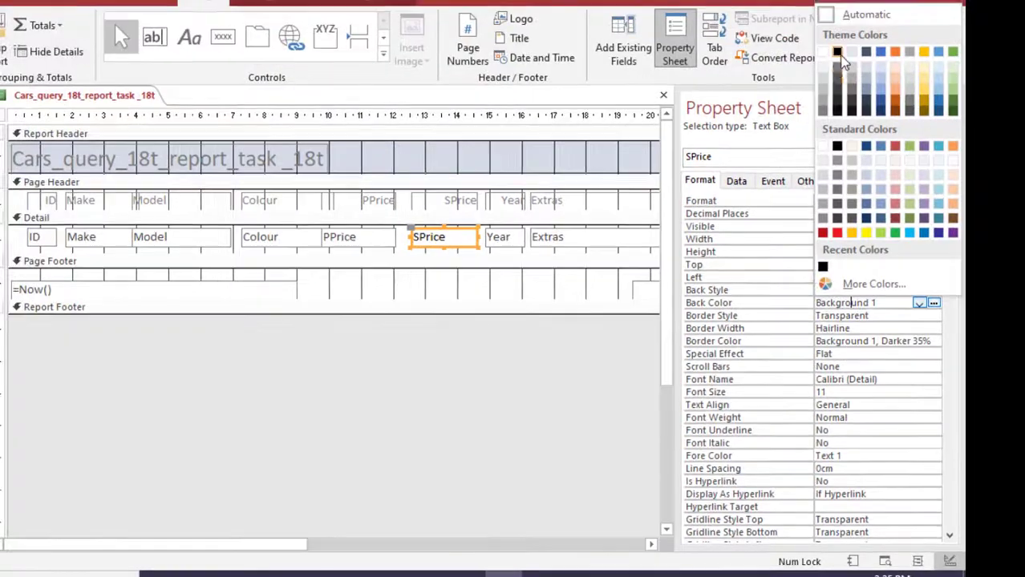
left_click(837, 53)
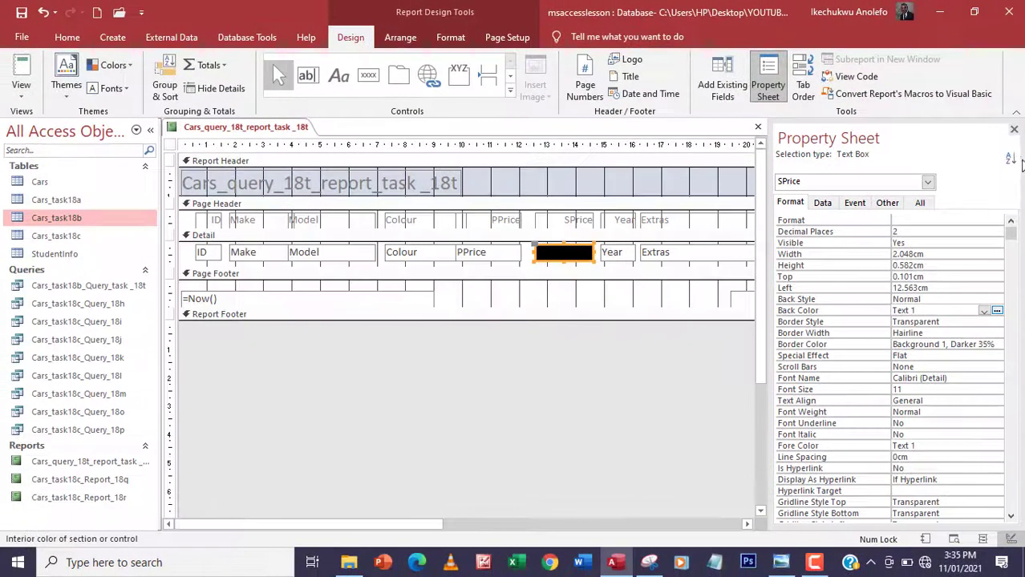
left_click(983, 113)
left_click(18, 68)
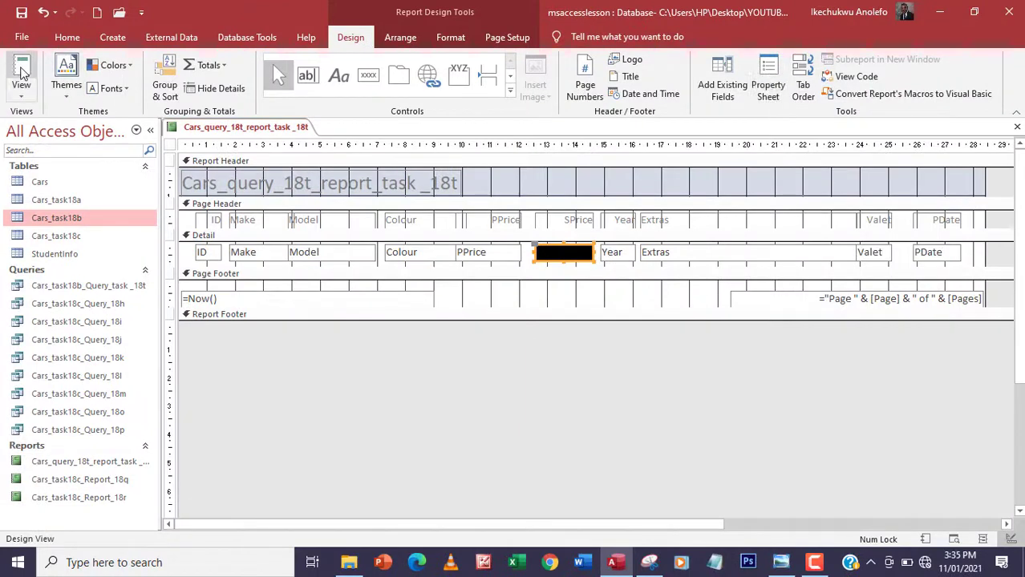